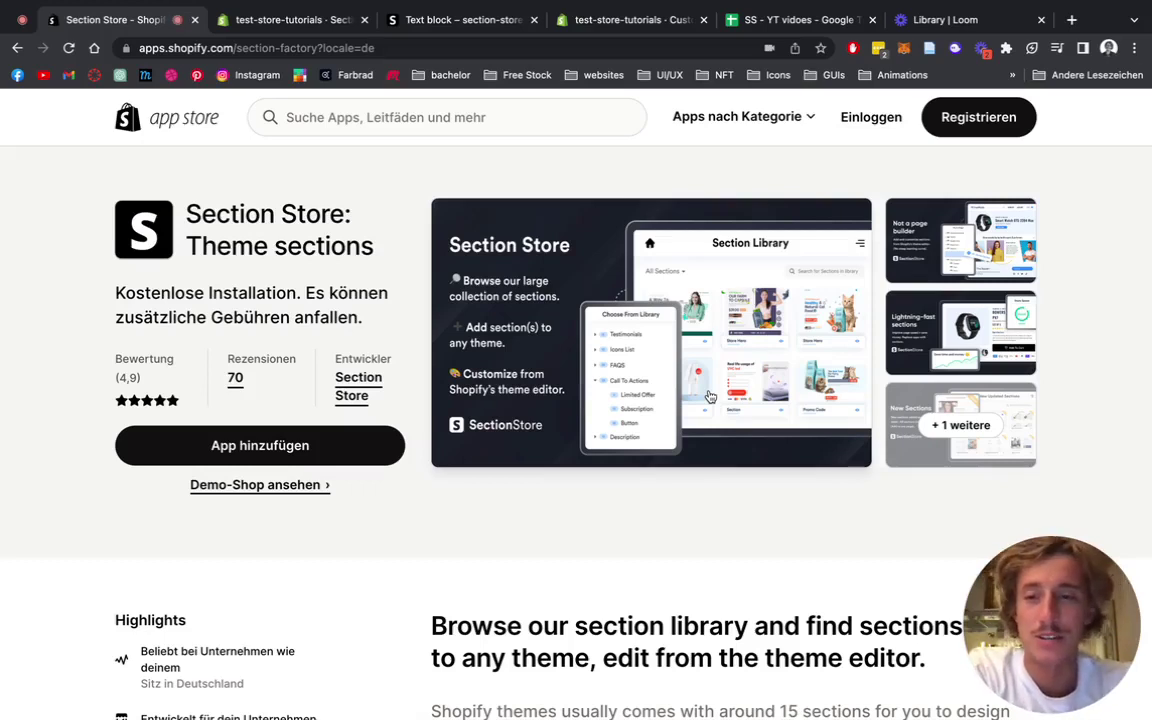
View the Text block demo page, then go to the store admin's Section Store app.
mouse_move(463, 28)
click(409, 60)
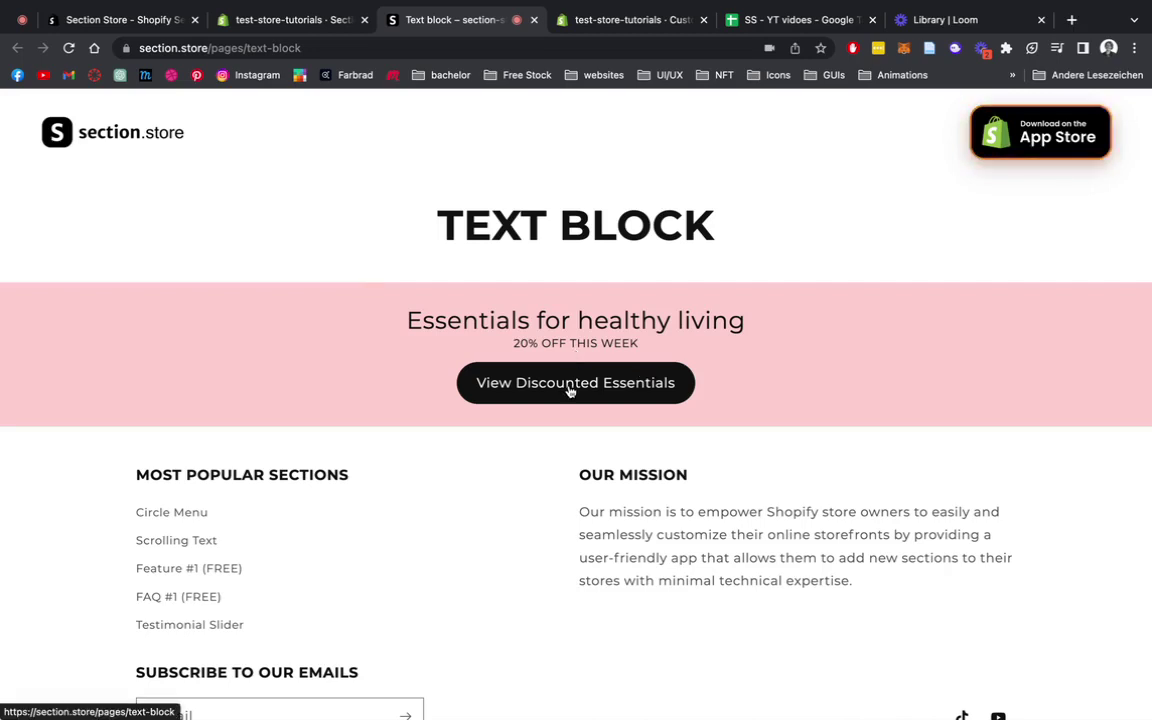
click(121, 24)
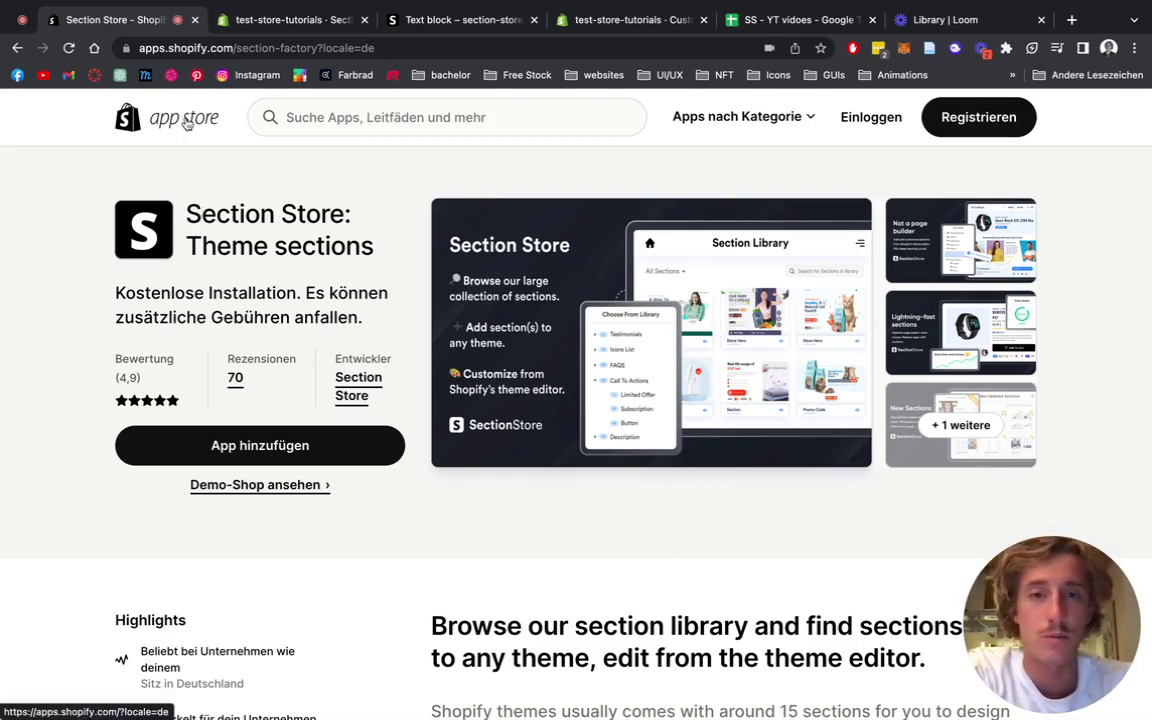
click(284, 24)
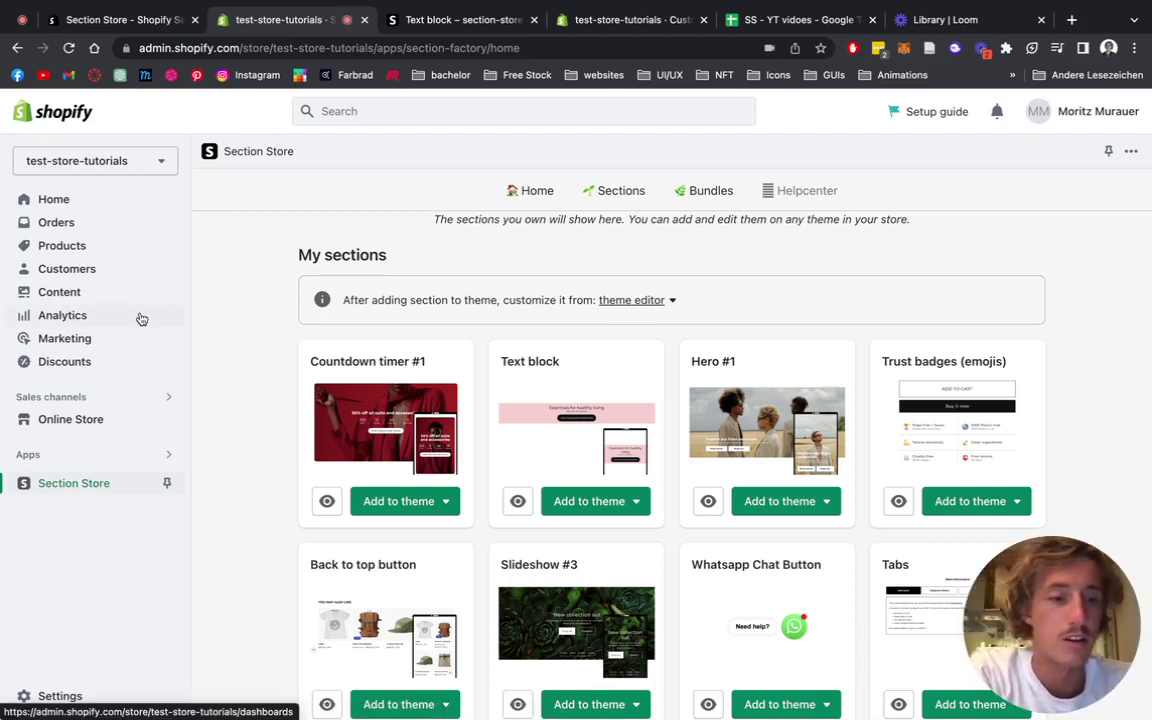
Search the Sections library for 'text' and open the Text block section's details.
click(622, 195)
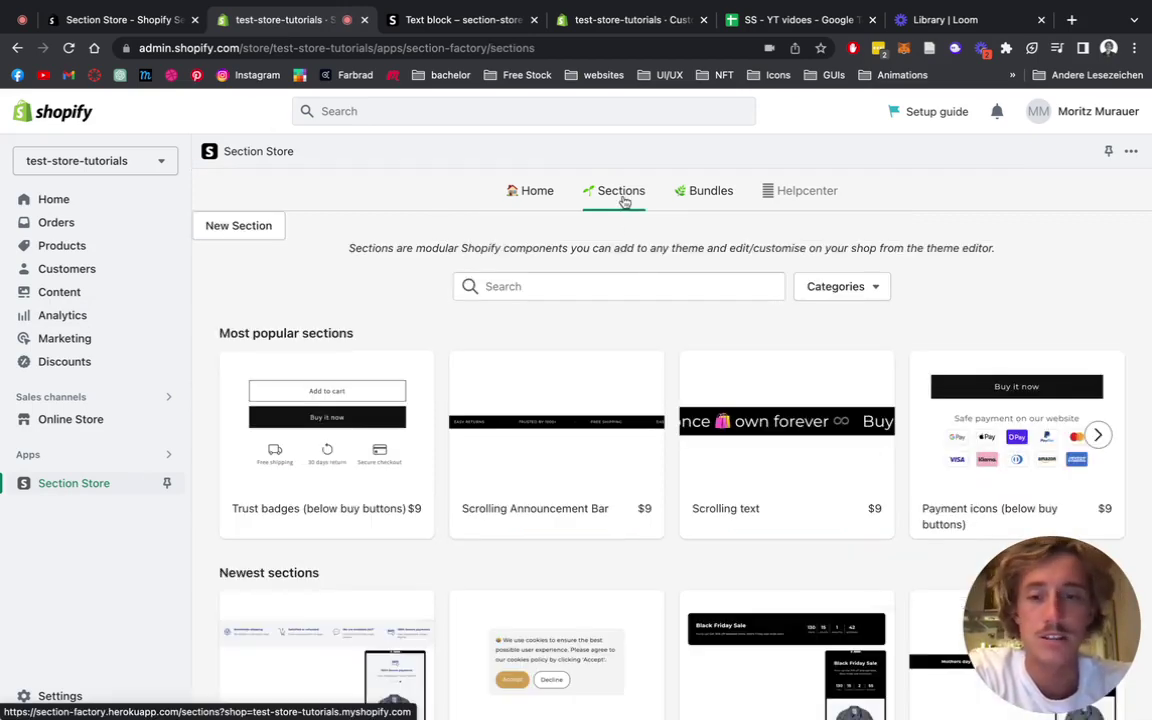
click(625, 285)
text(text)
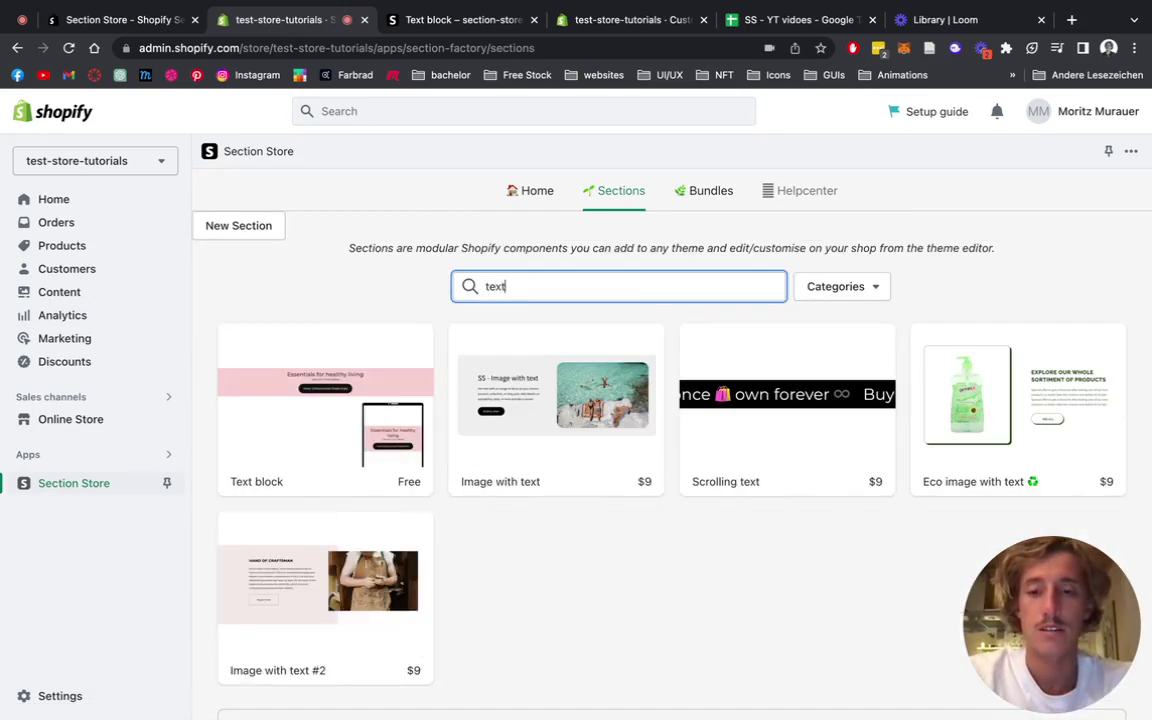
click(345, 419)
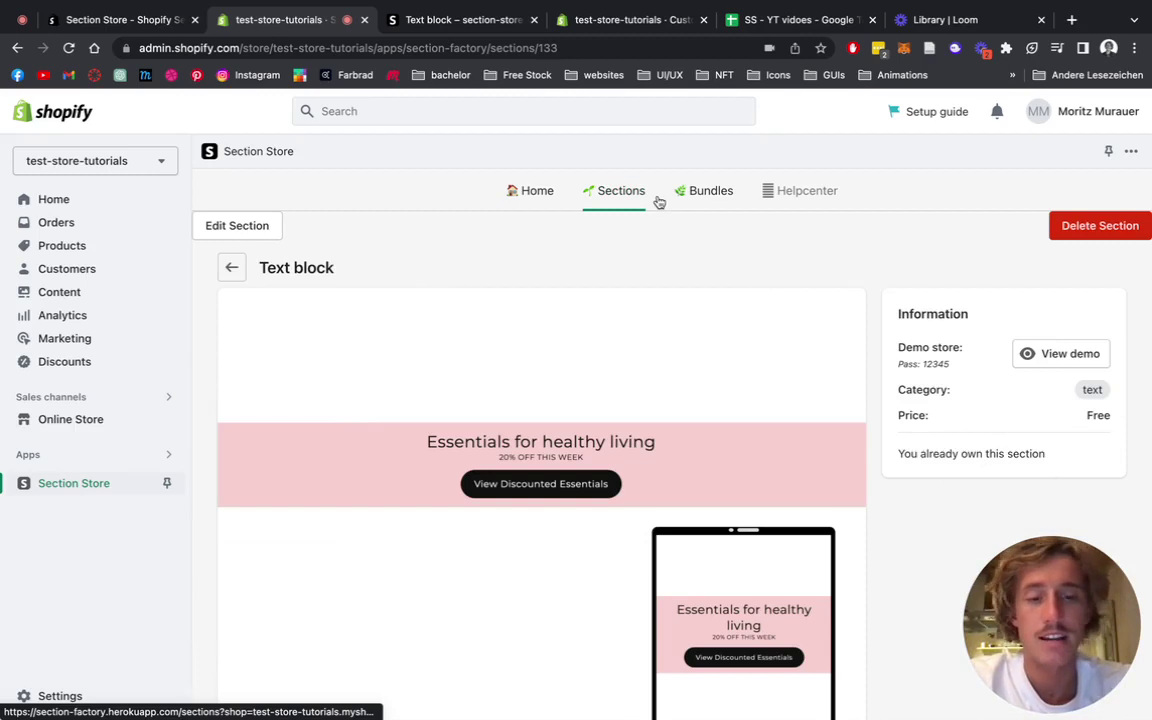
Return to the full Sections library and browse the Most popular, Newest and Free sections.
click(604, 195)
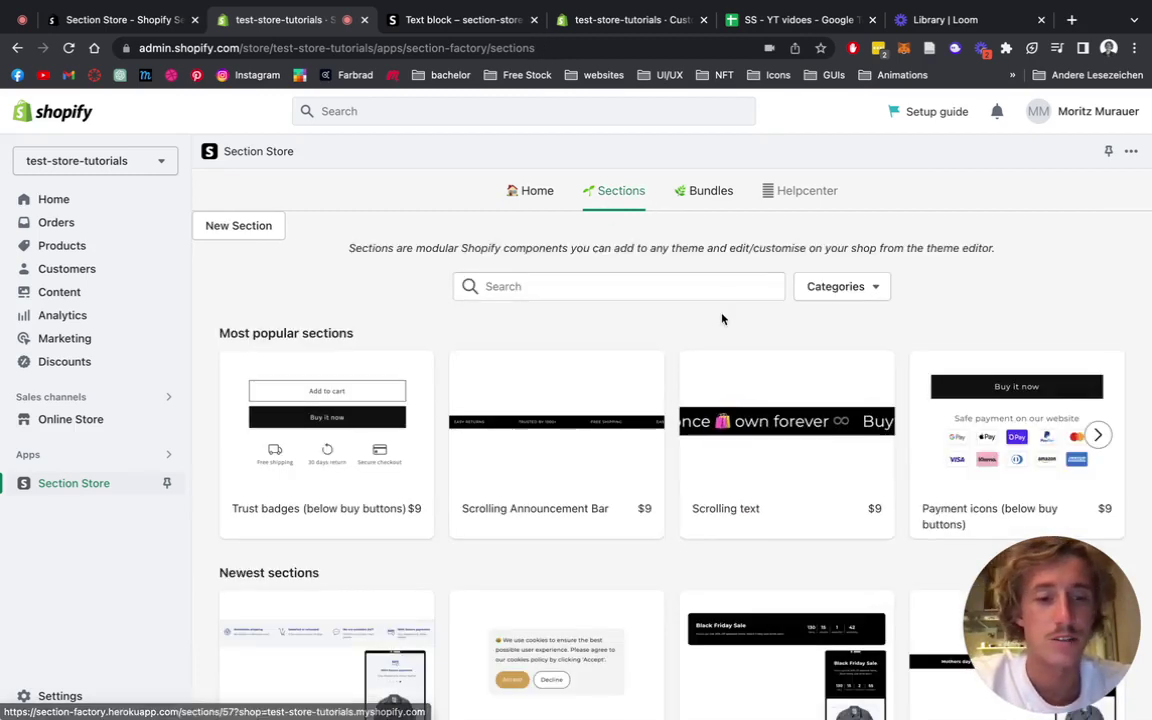
scroll(722, 319, down, 1)
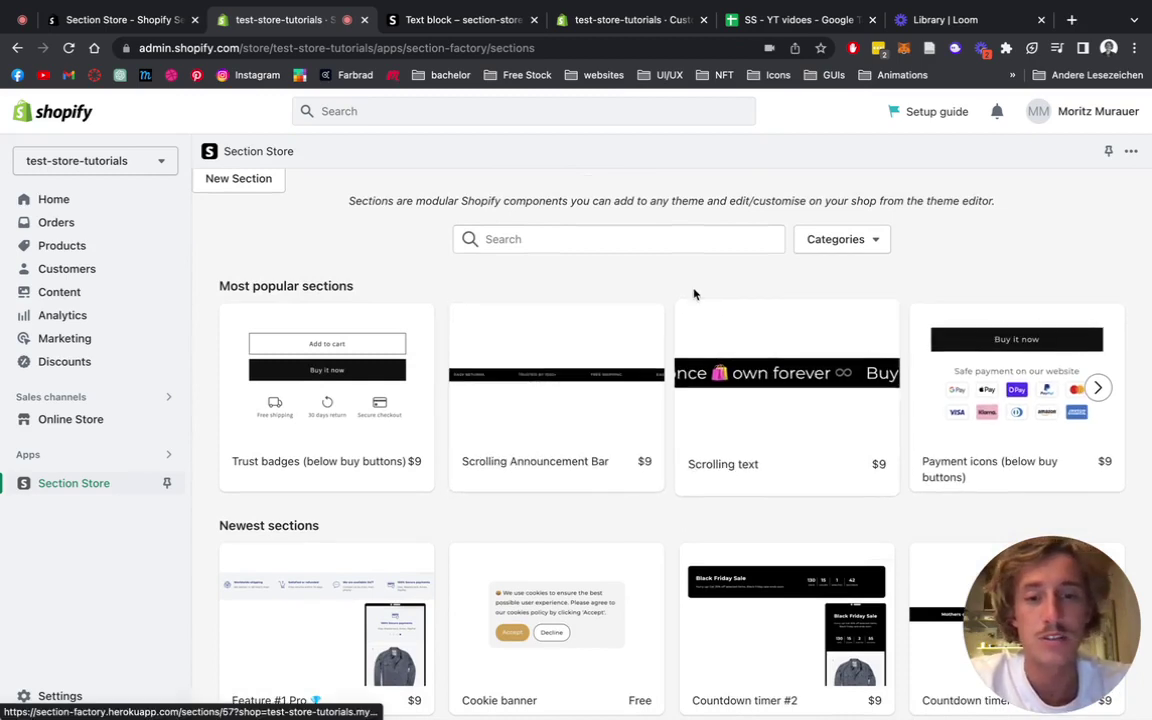
scroll(684, 280, down, 2)
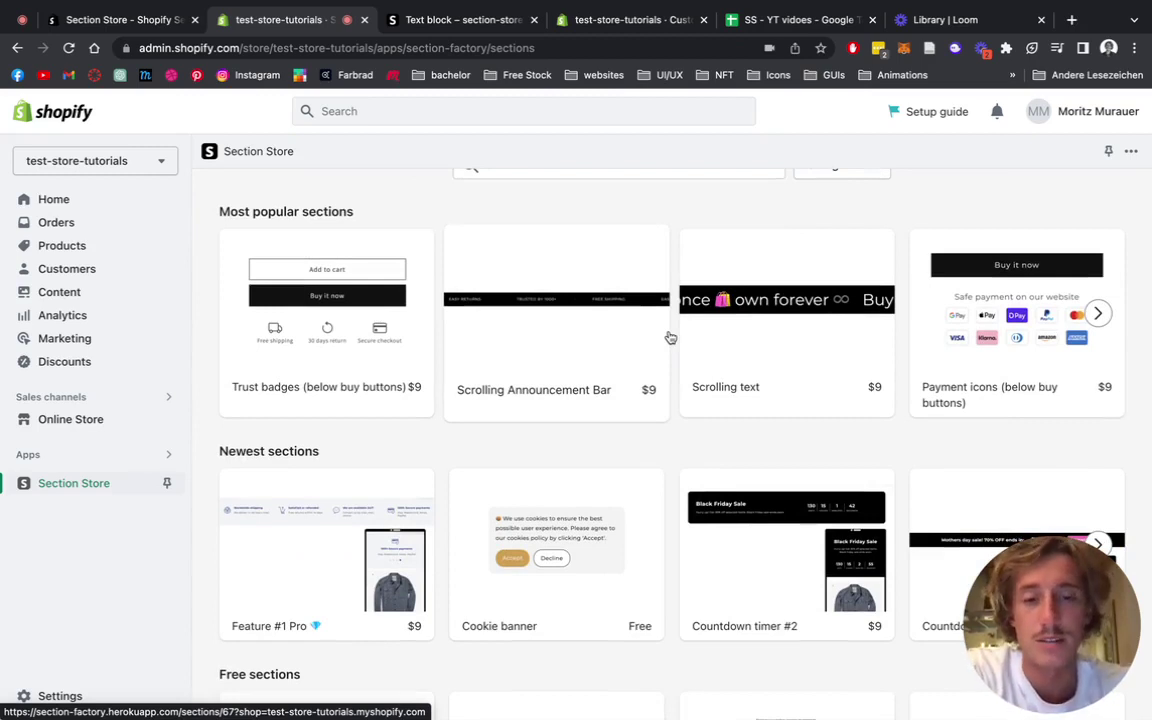
scroll(681, 249, down, 2)
scroll(683, 252, up, 5)
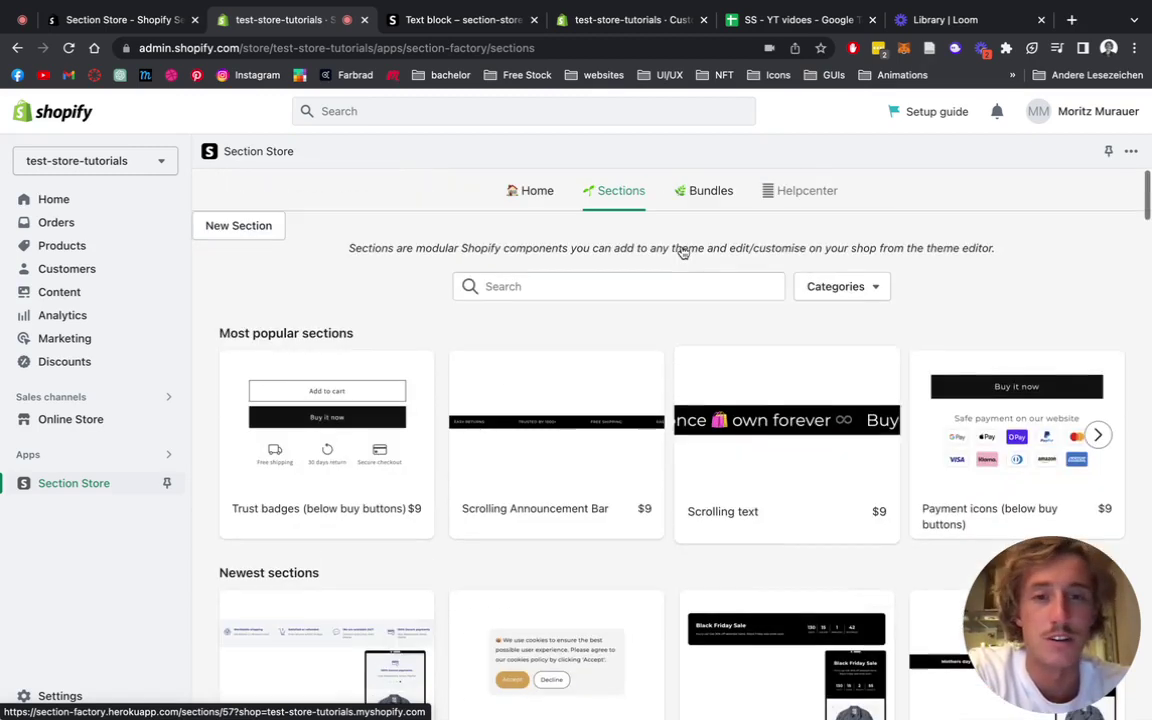
Look through the discounted section bundles on the Bundles tab.
click(705, 196)
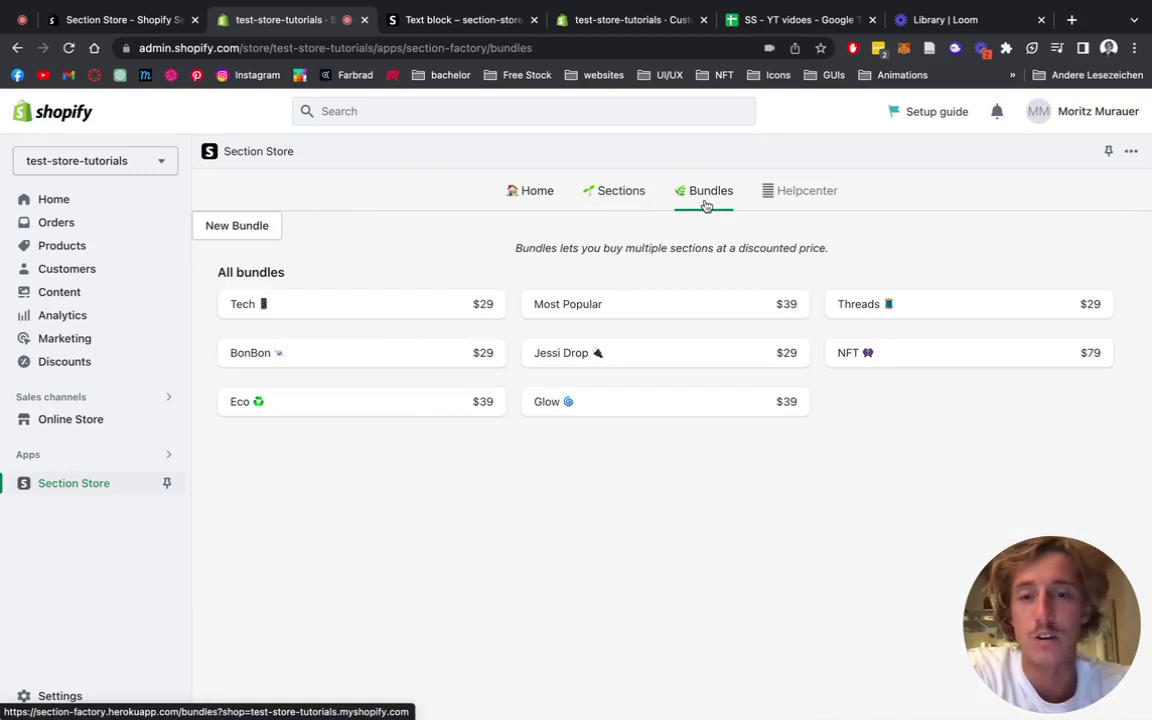
scroll(610, 372, down, 1)
scroll(608, 371, down, 3)
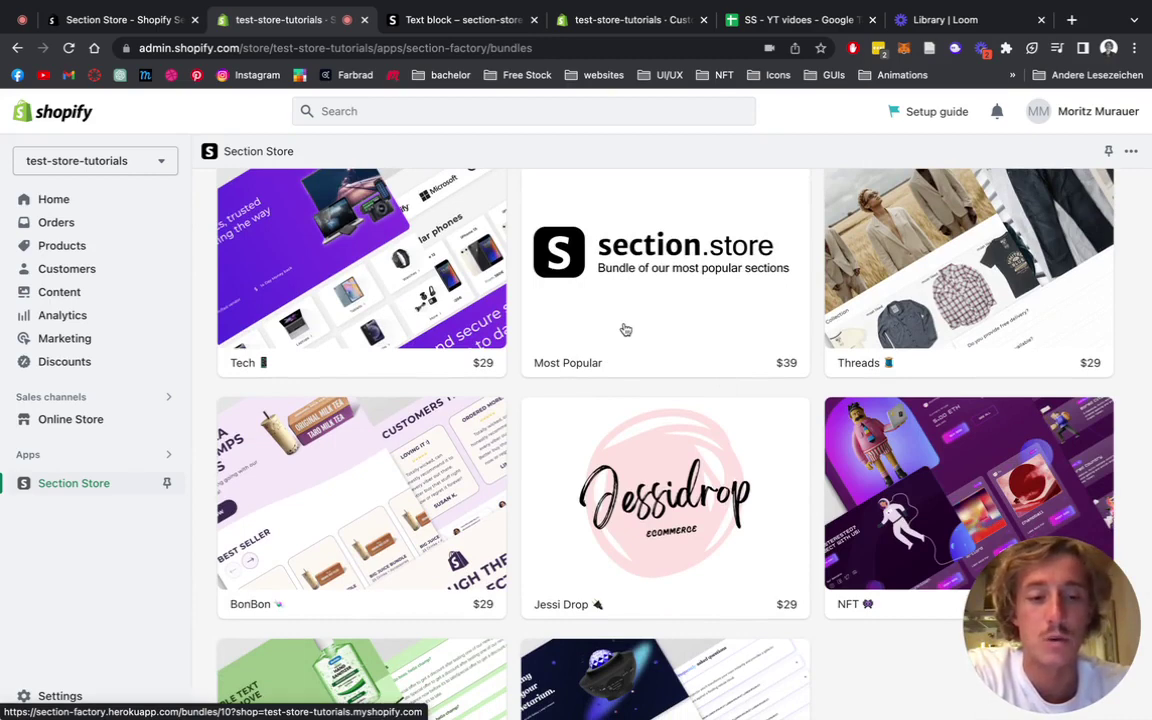
scroll(625, 329, down, 1)
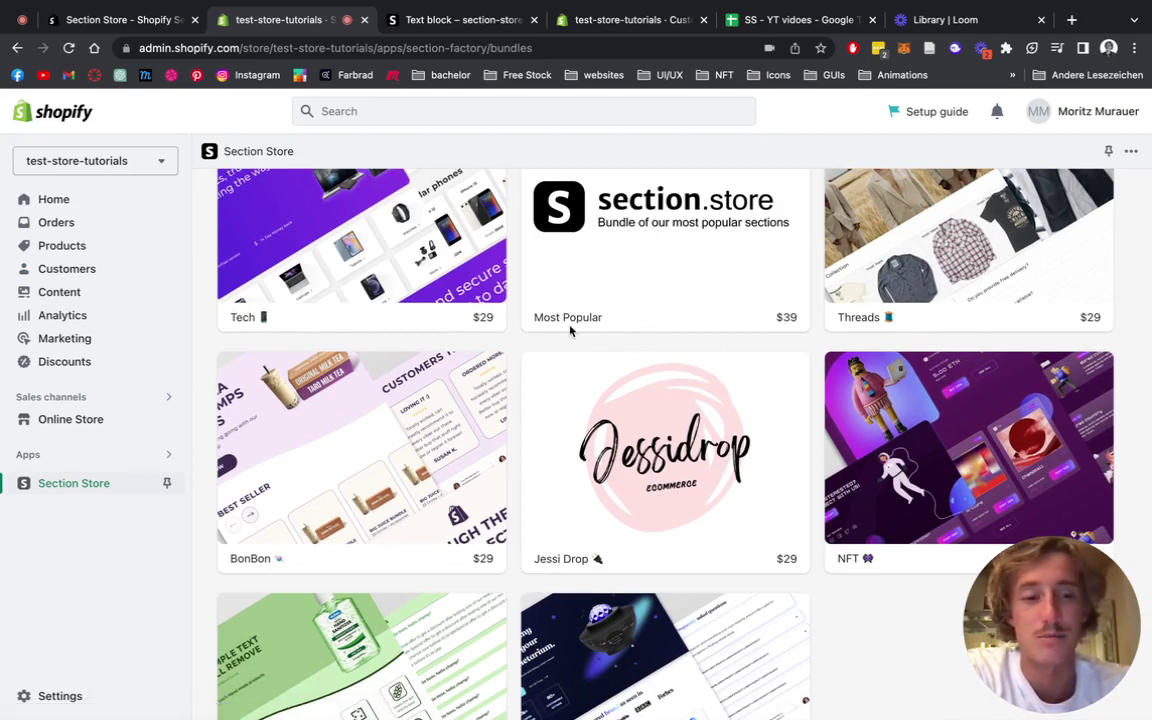
scroll(570, 330, up, 4)
Install the Text block section into the live Dawn theme and go to Online Store Themes.
click(530, 182)
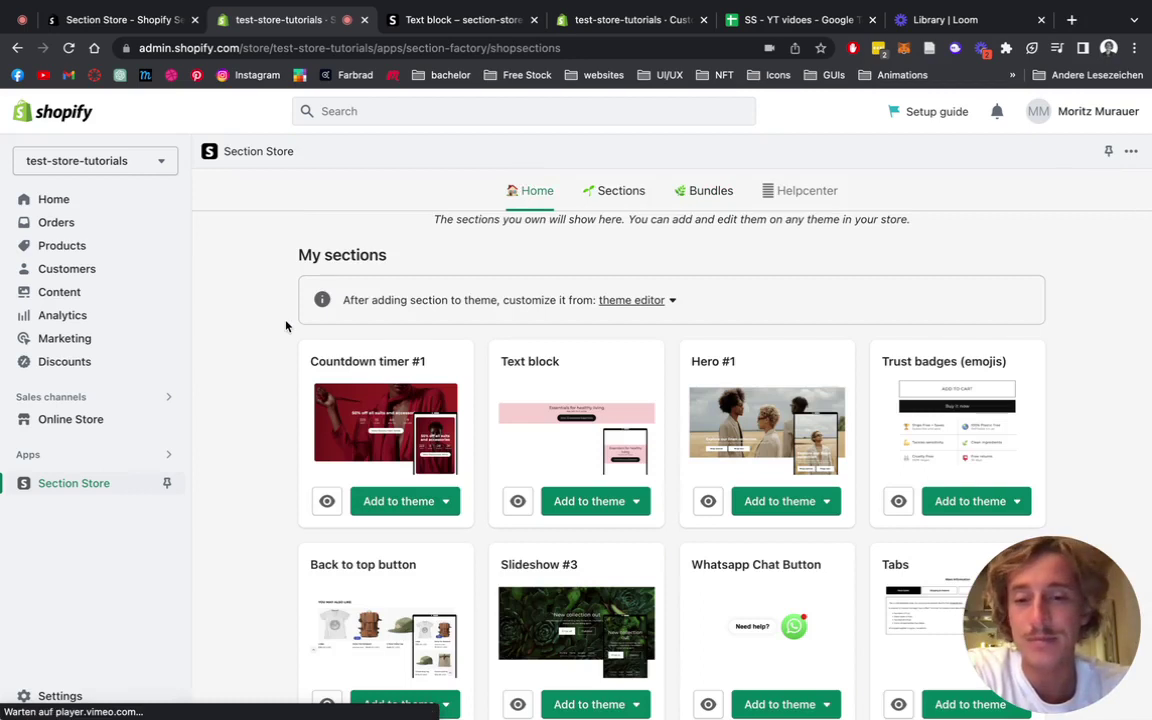
scroll(285, 326, down, 1)
click(633, 467)
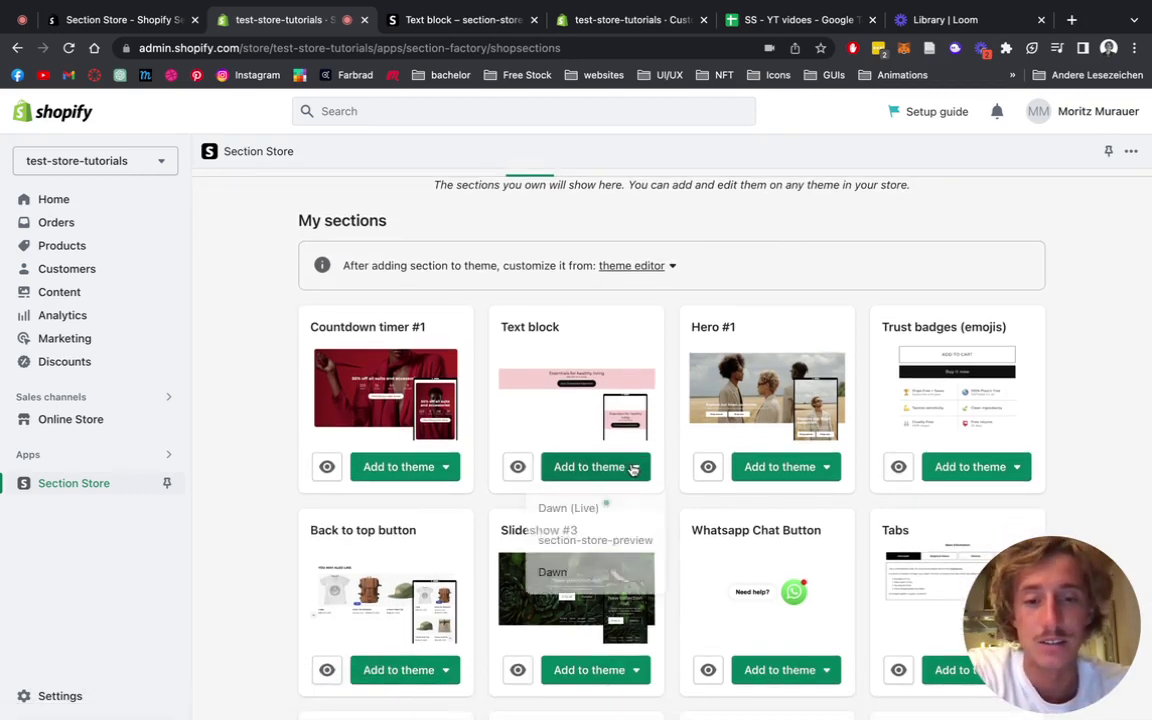
click(578, 510)
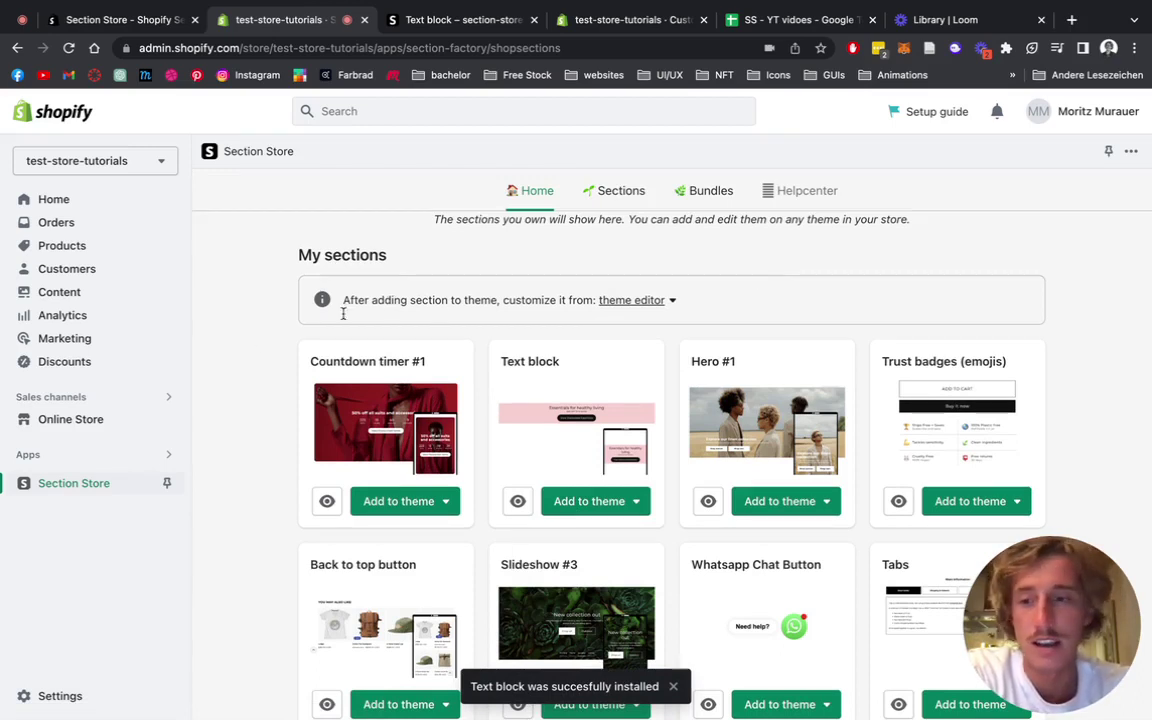
click(82, 420)
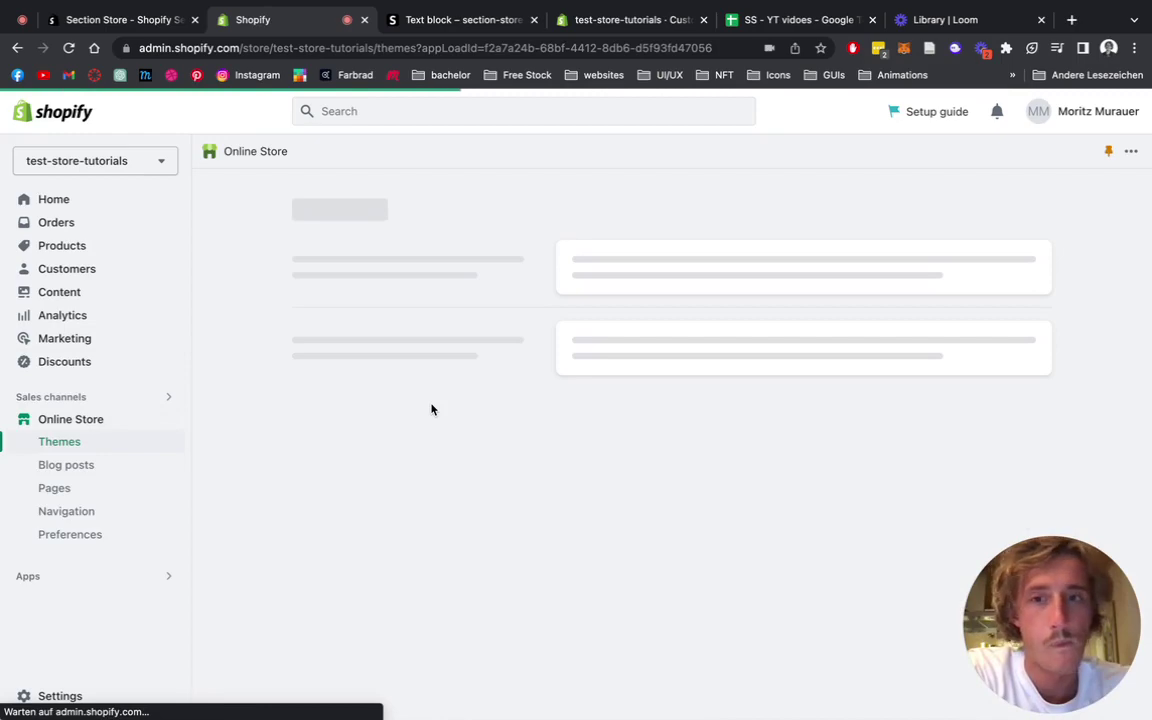
In the Dawn theme editor, add an SS - Text block section found by searching 'ss text'.
scroll(900, 430, down, 3)
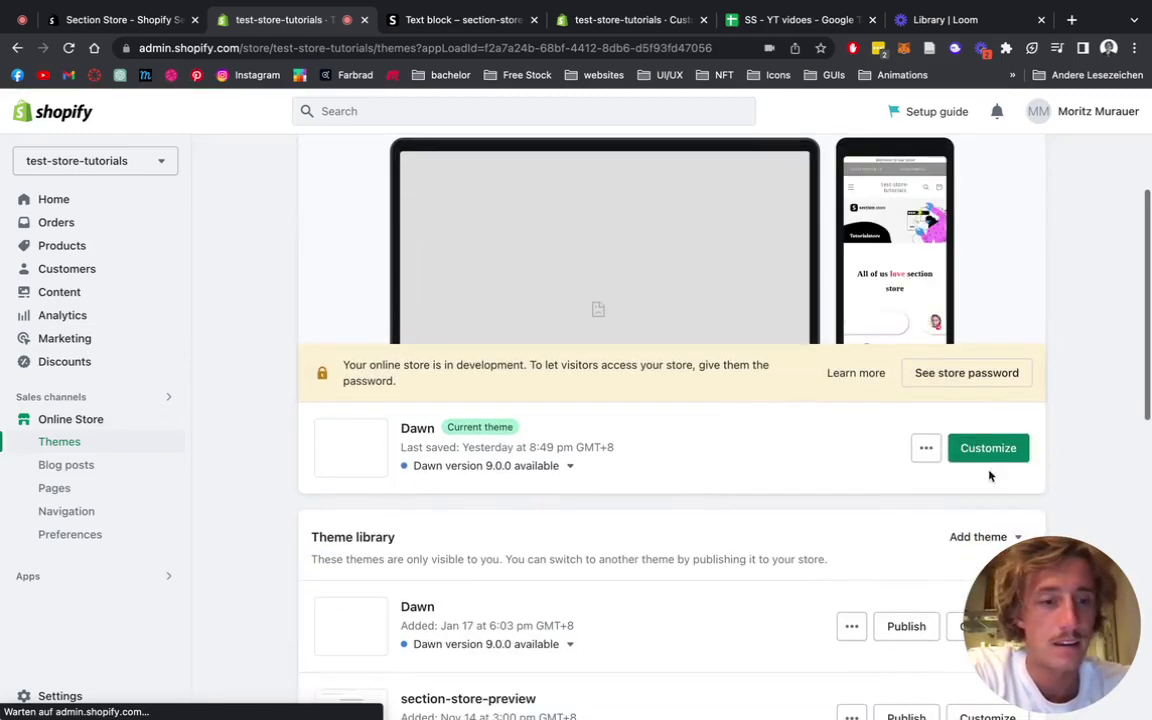
scroll(481, 288, up, 3)
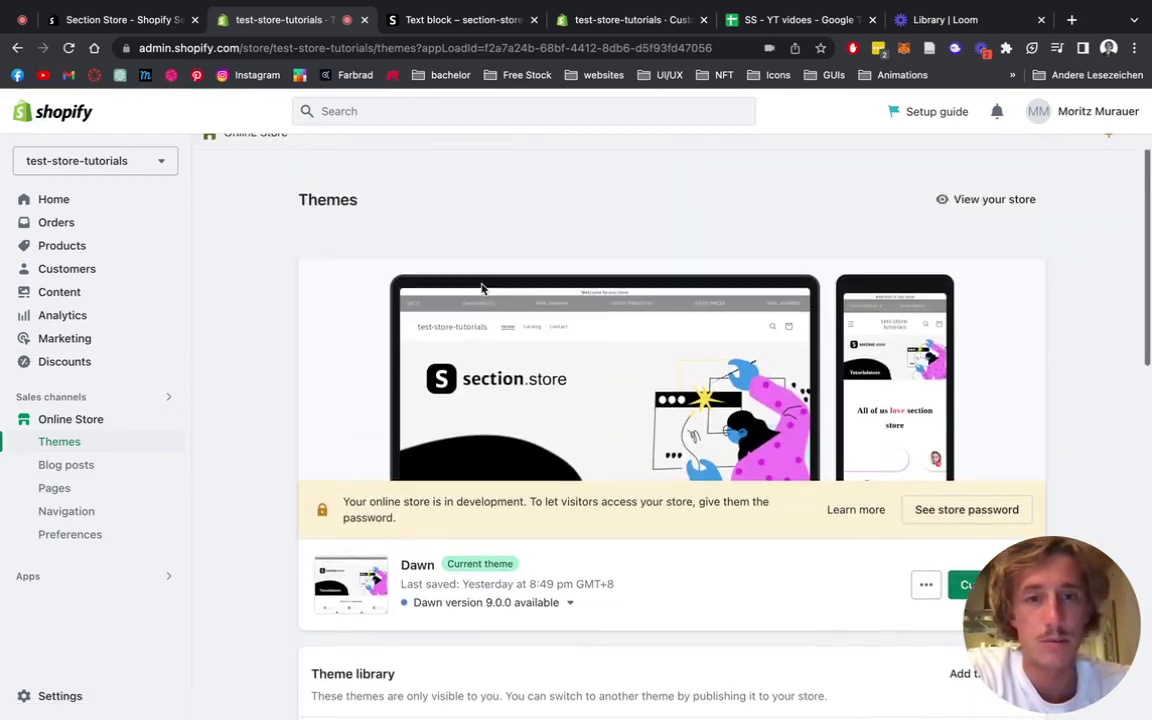
click(630, 20)
drag(630, 20, 432, 27)
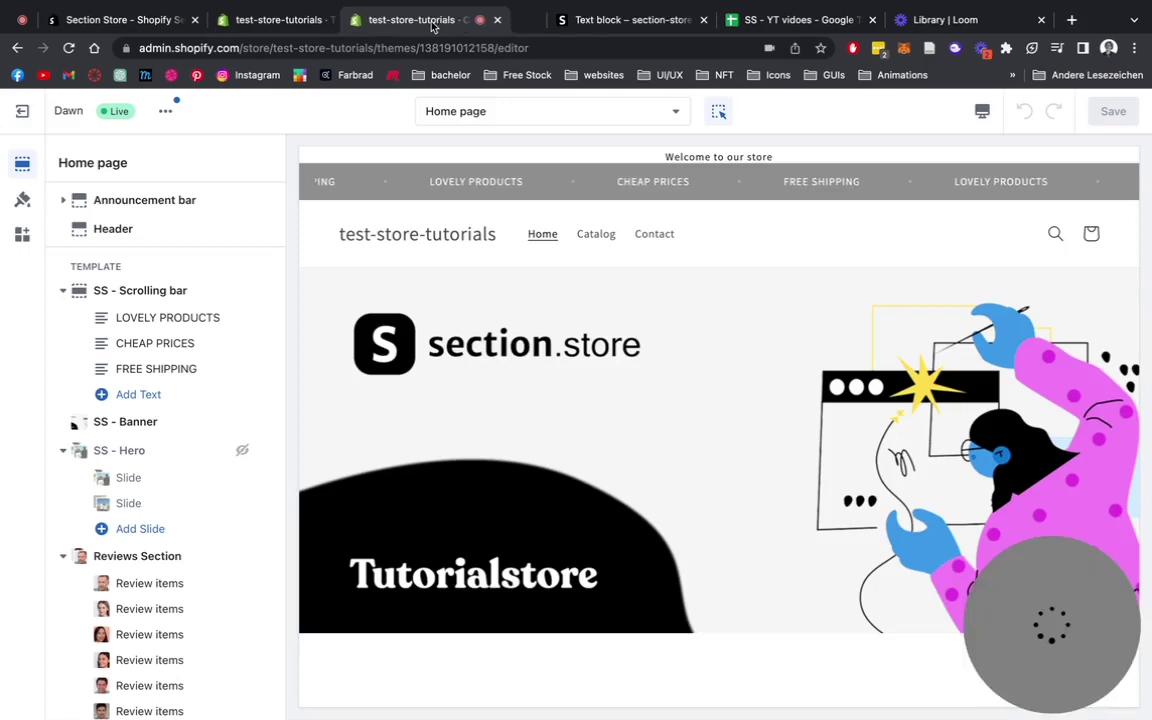
scroll(196, 390, down, 15)
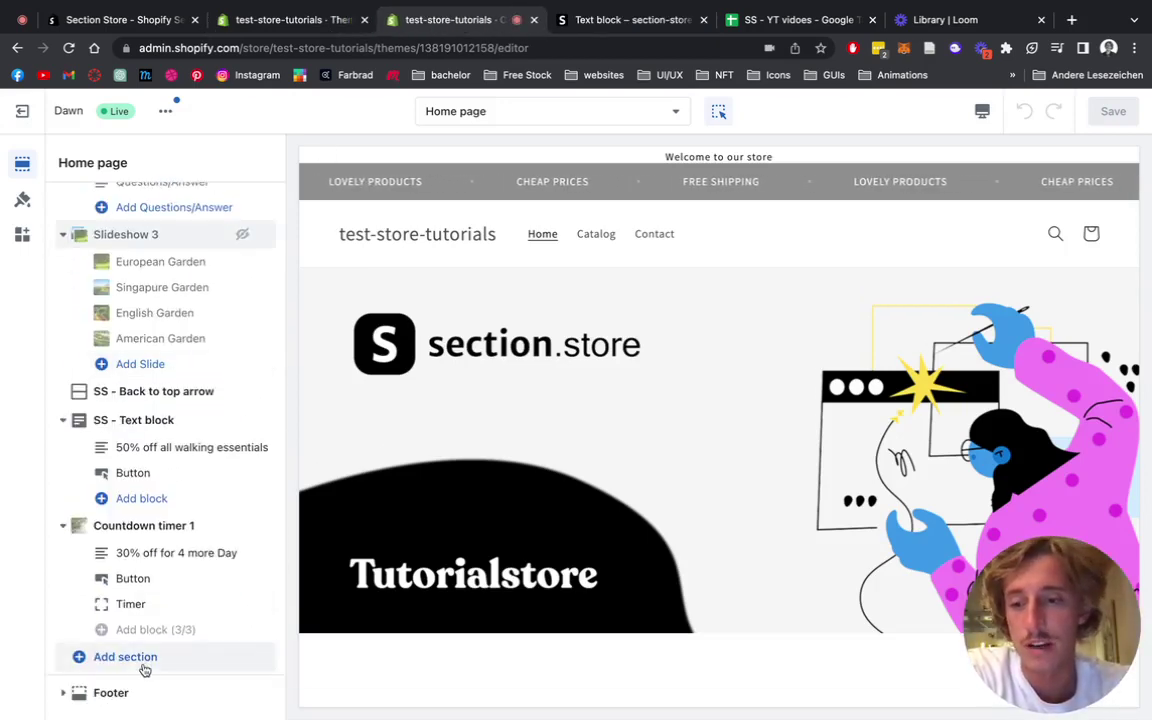
click(145, 667)
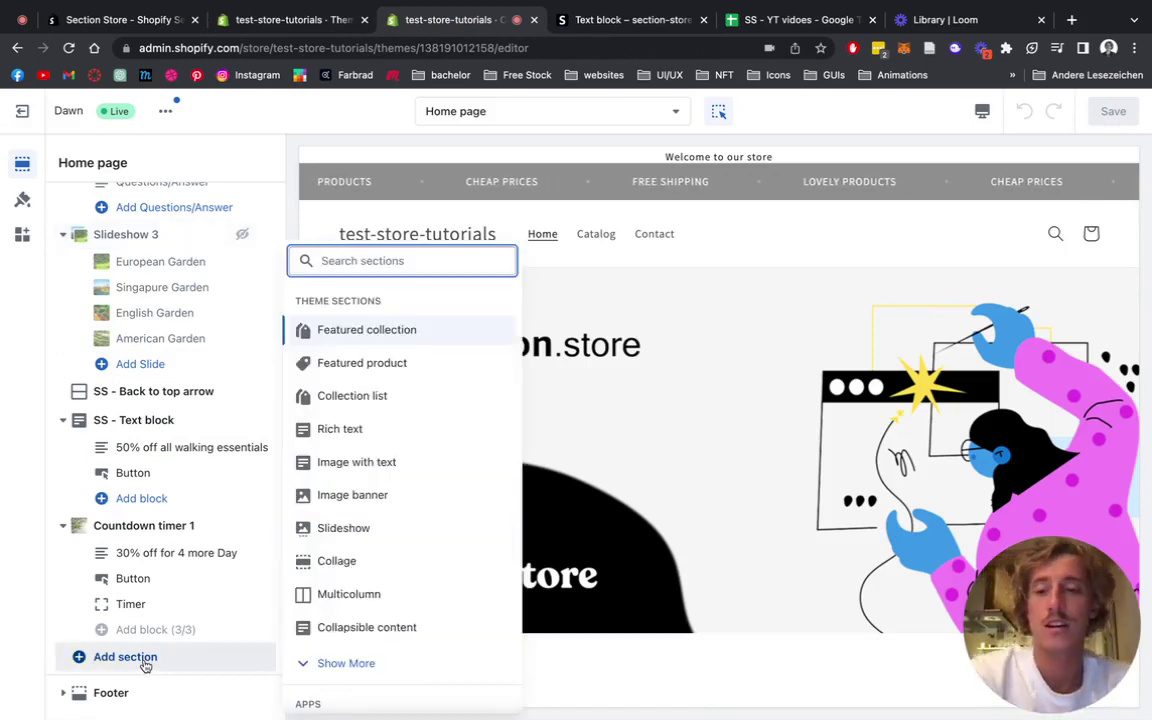
text(s)
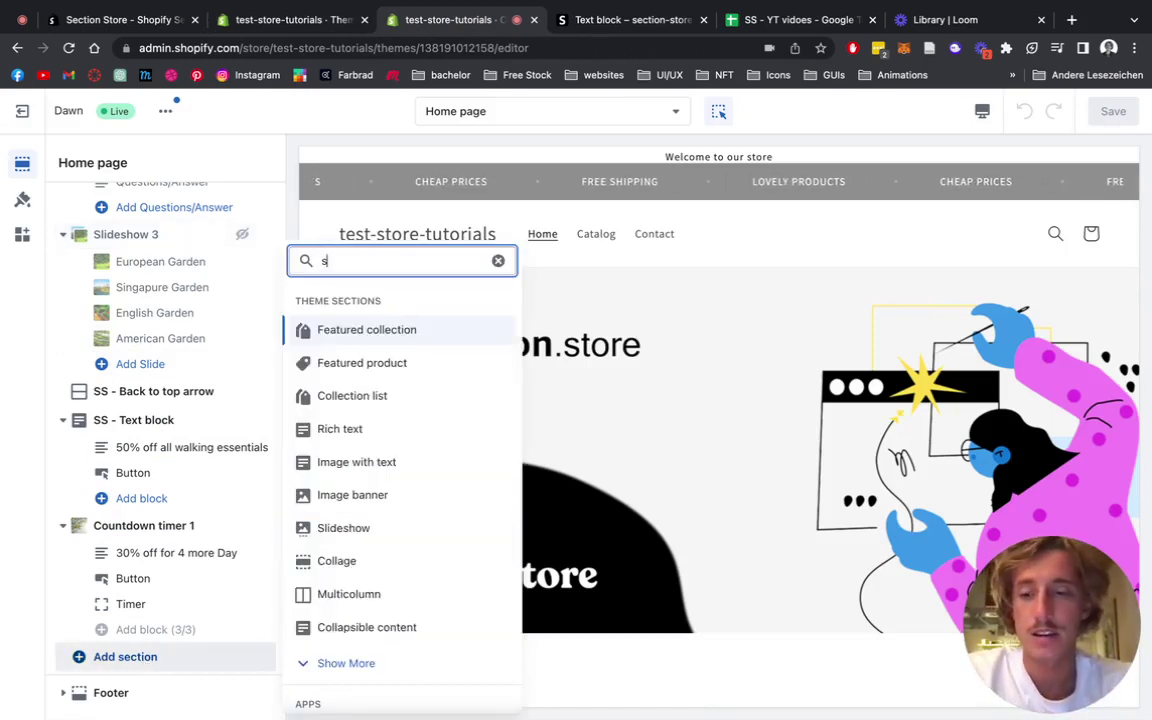
text(s text)
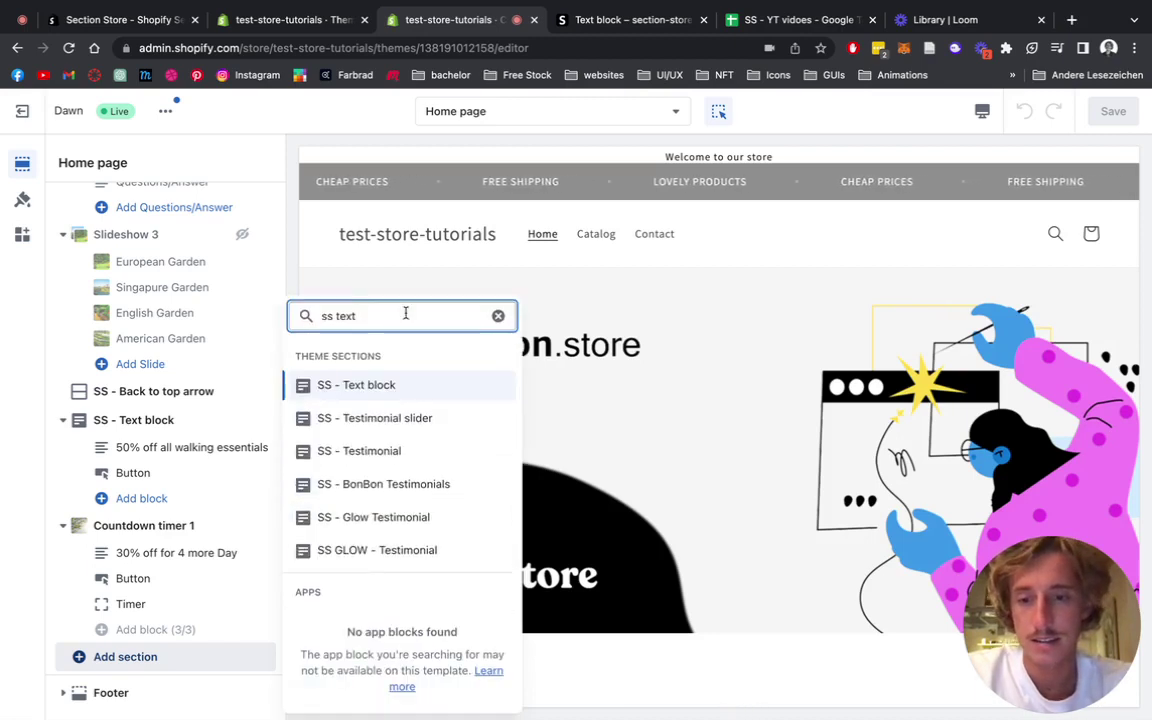
click(356, 385)
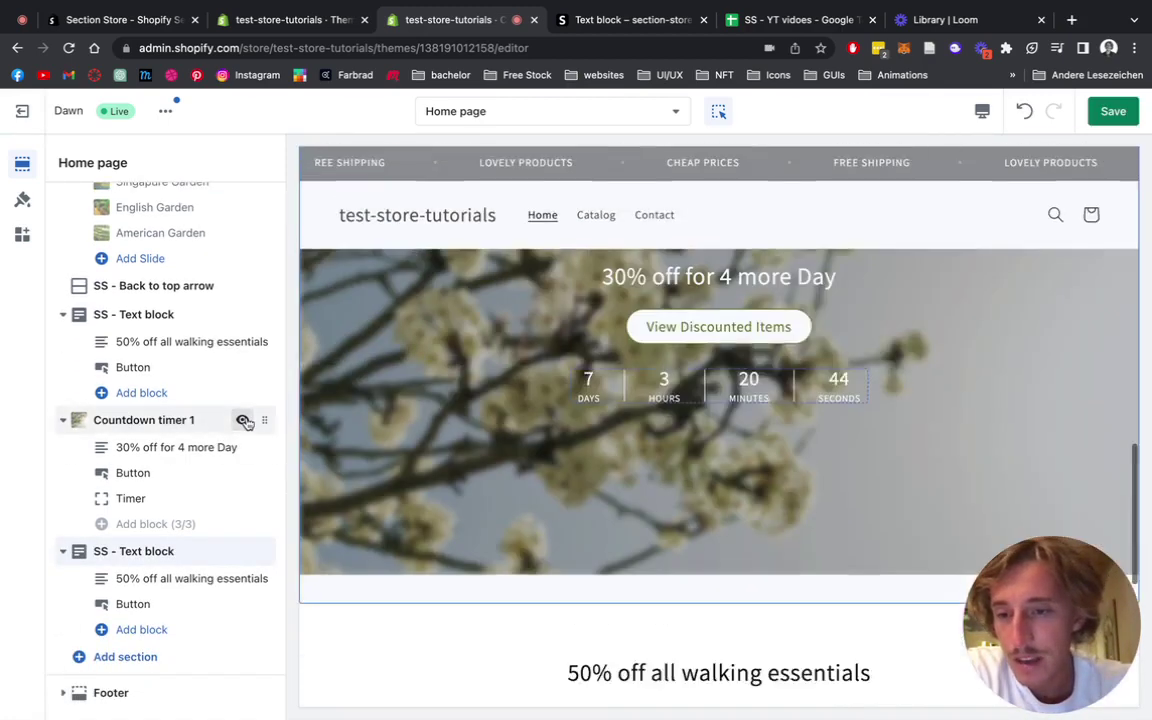
Hide Countdown timer 1 and the original text block, and change the heading to '50% off all backpacks'.
click(242, 419)
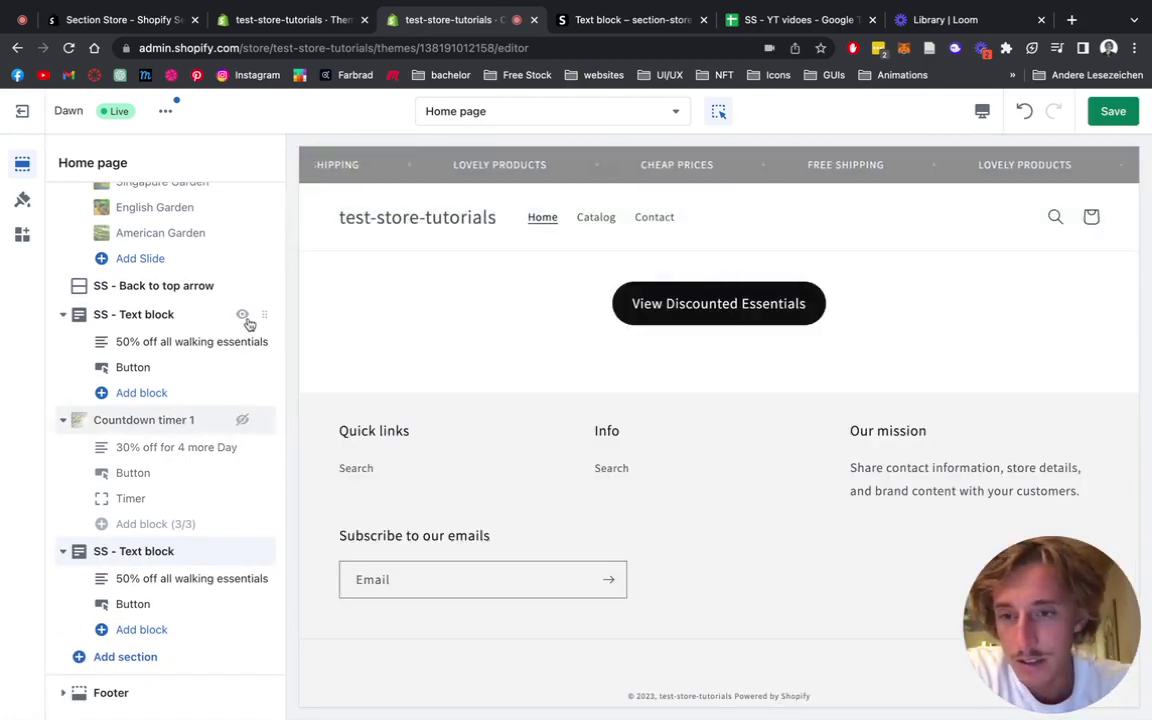
click(242, 314)
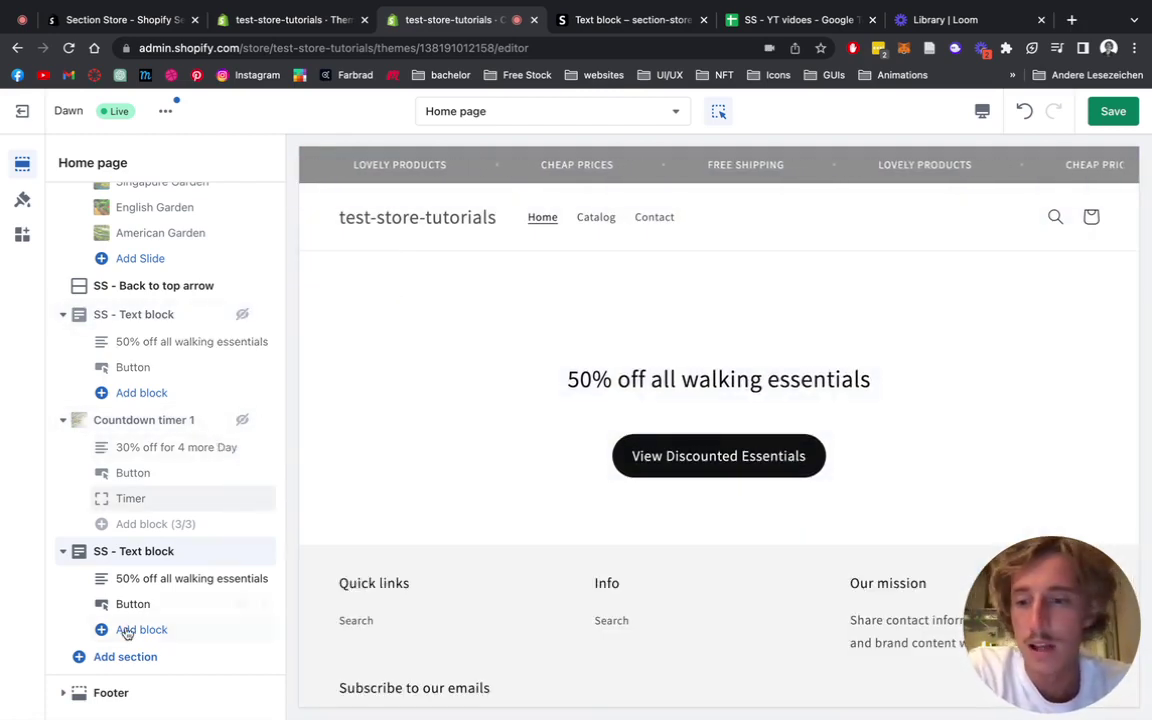
click(160, 580)
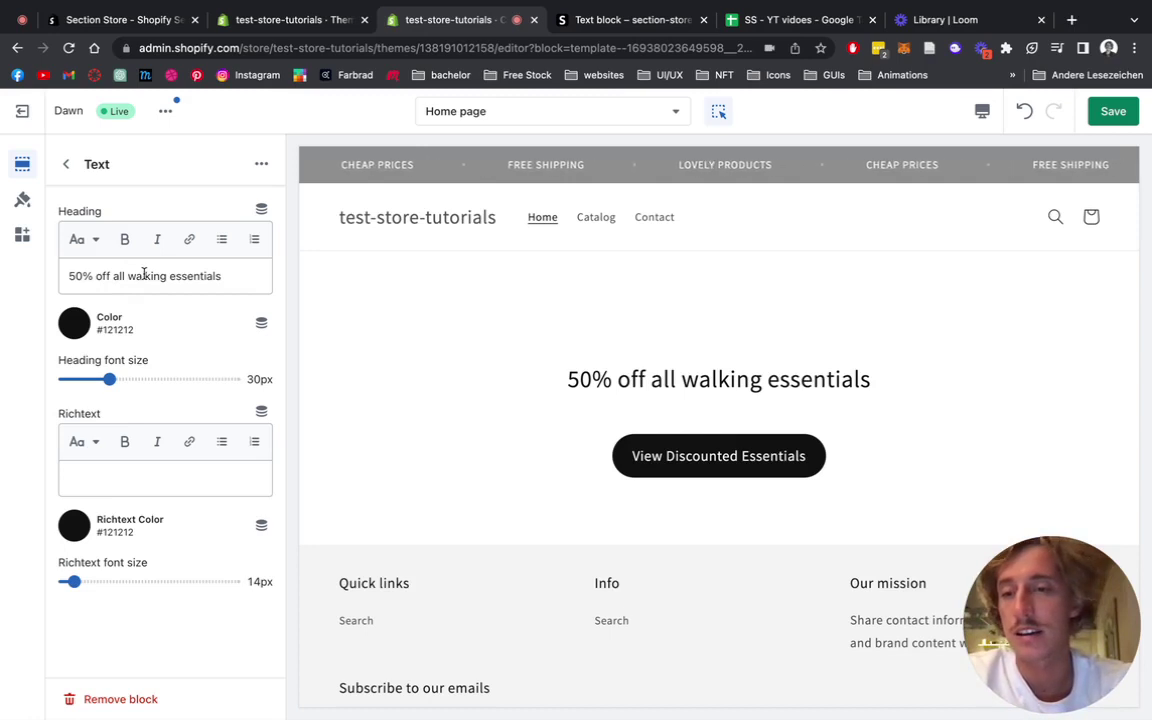
drag(128, 275, 297, 280)
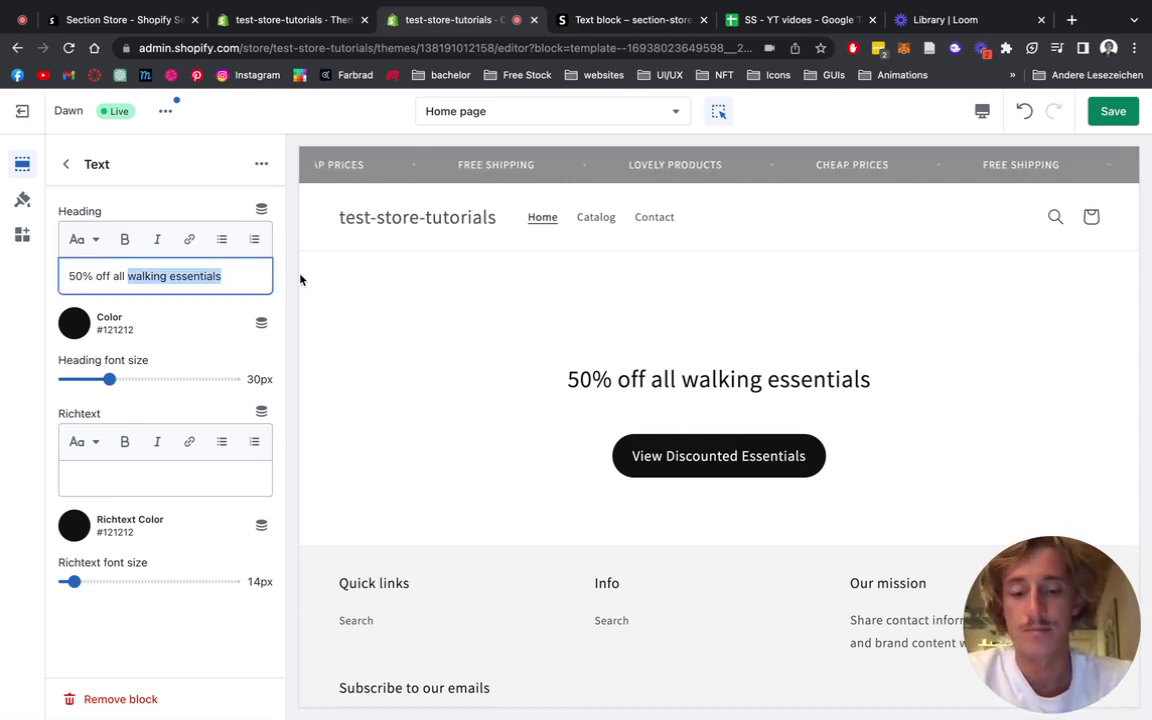
text(backpacks)
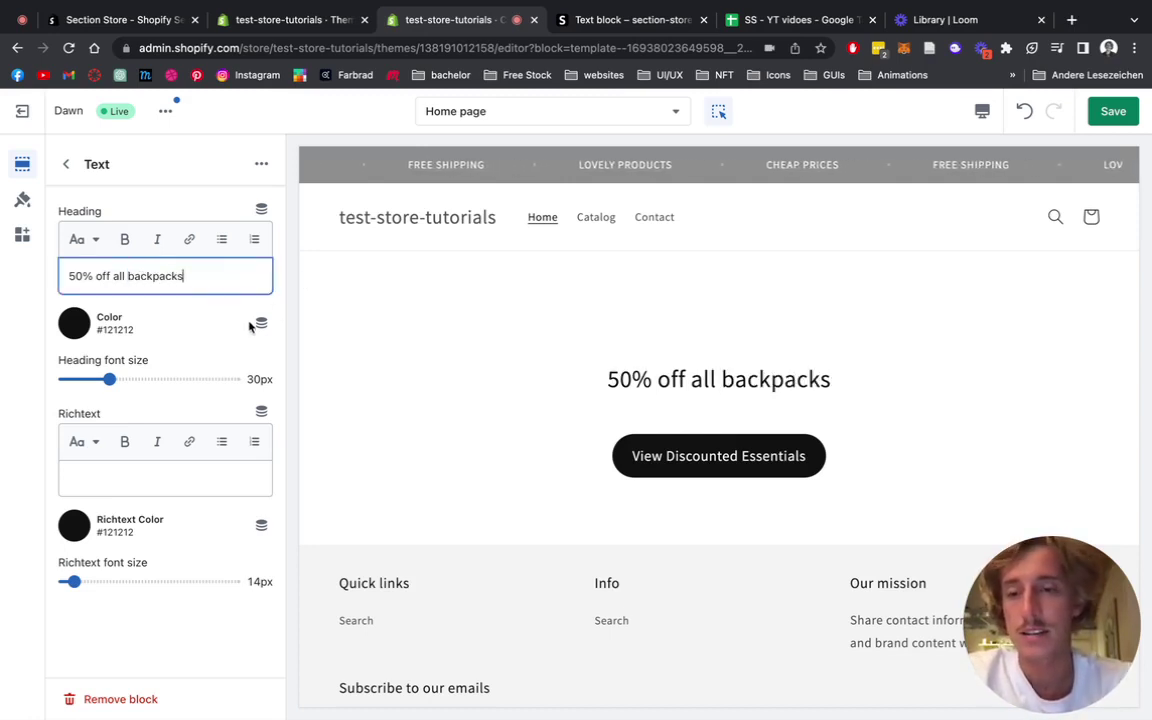
Style the heading red #F06363, 41px and bold.
click(73, 323)
drag(137, 405, 141, 361)
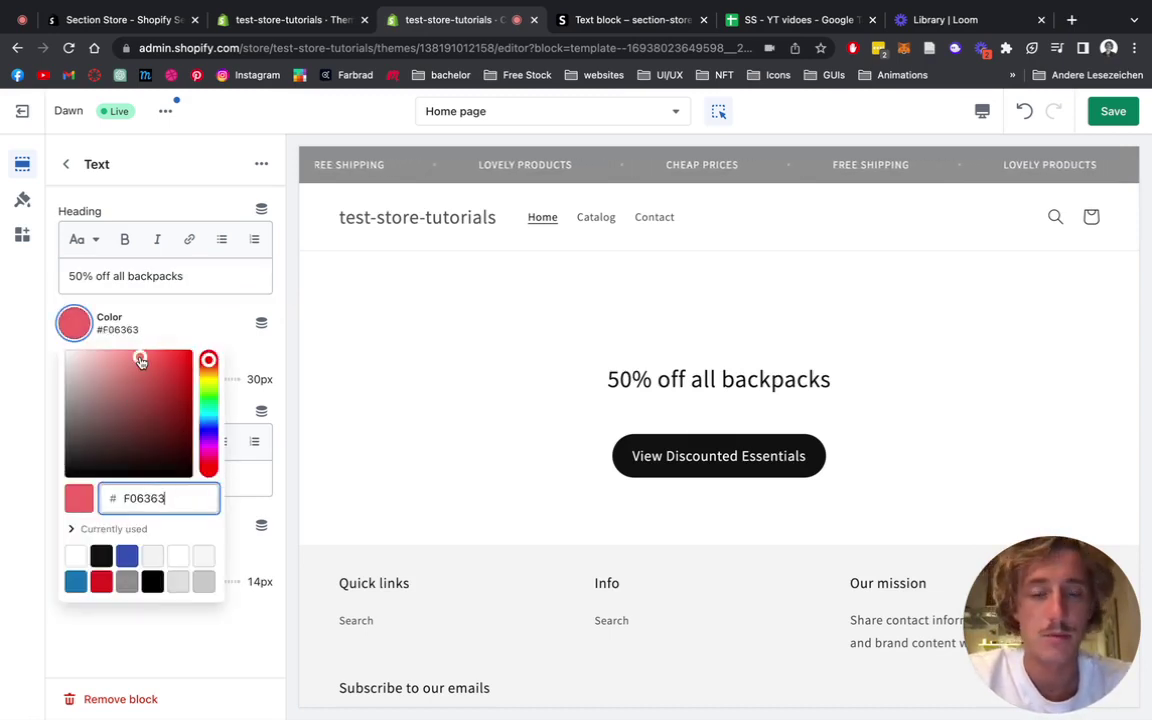
click(280, 346)
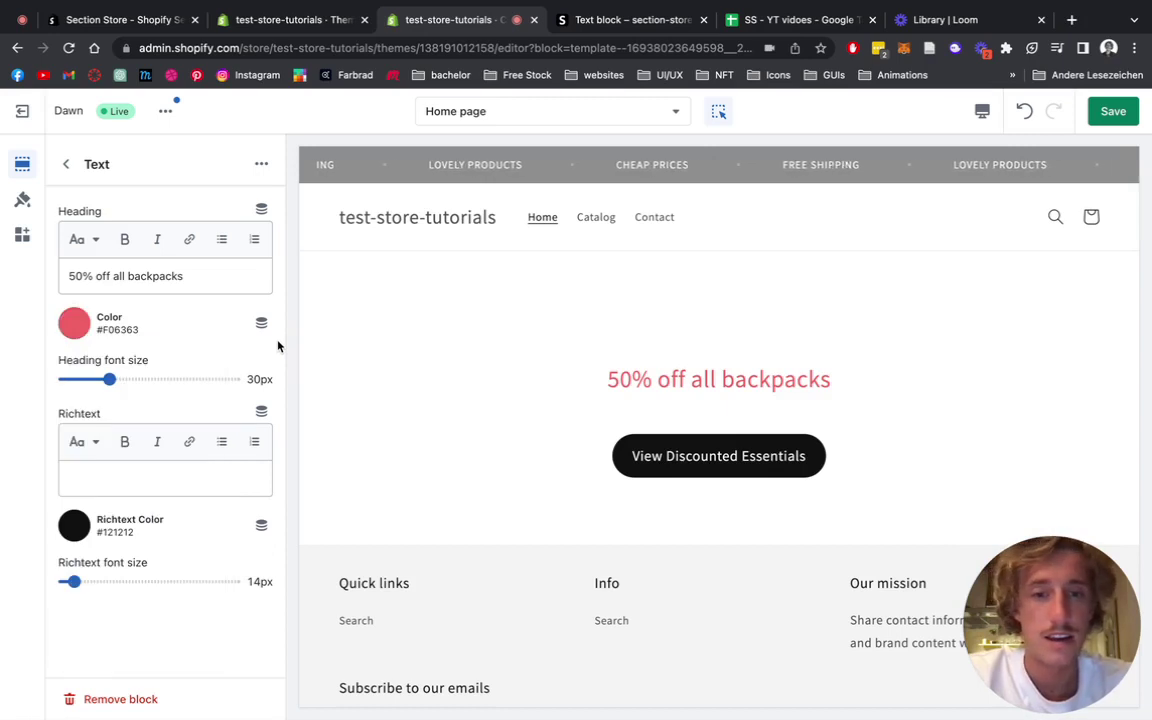
drag(109, 379, 137, 379)
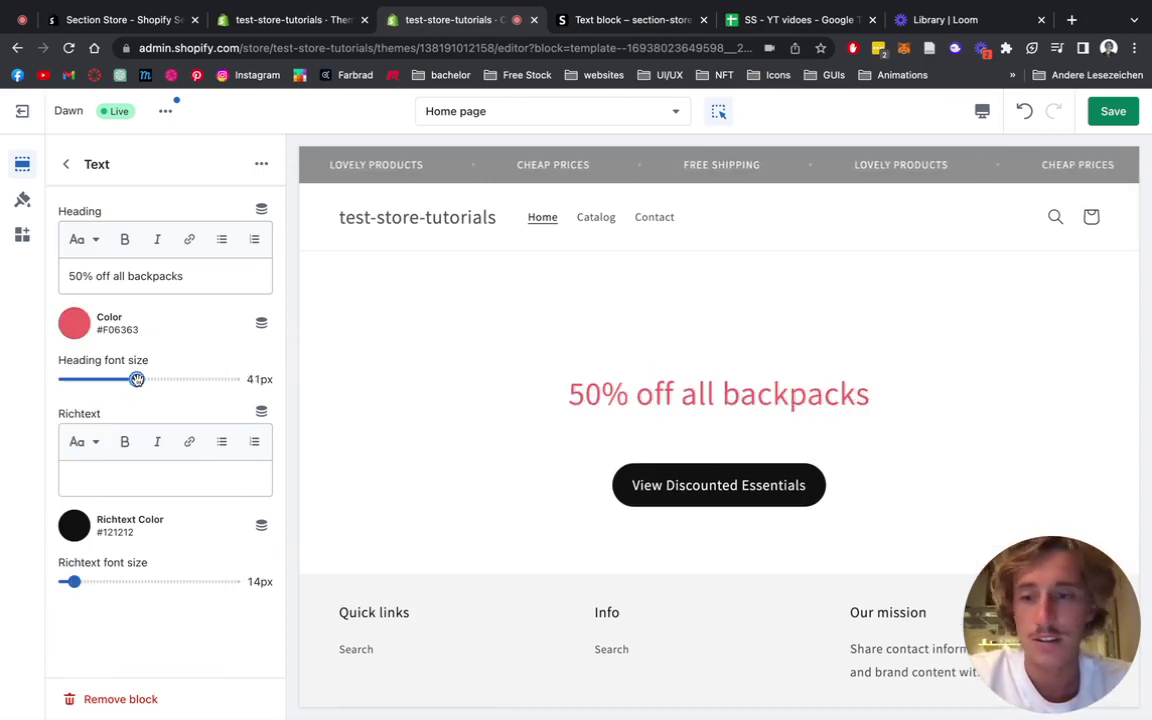
drag(192, 281, 51, 275)
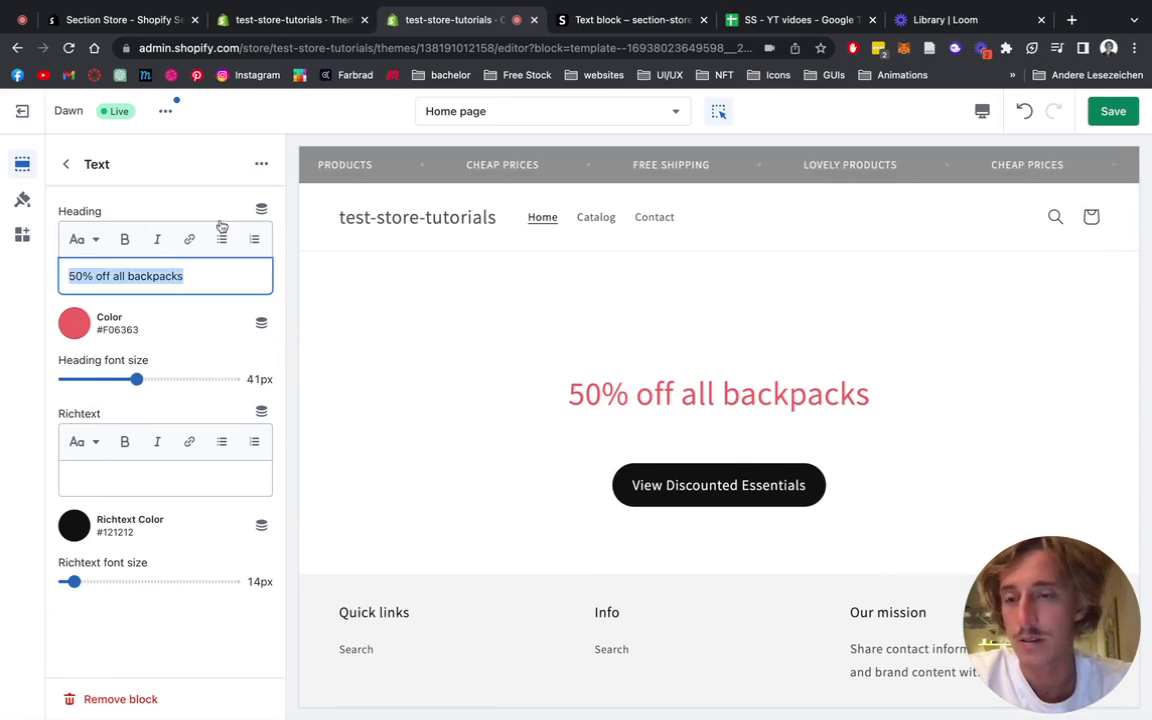
click(123, 242)
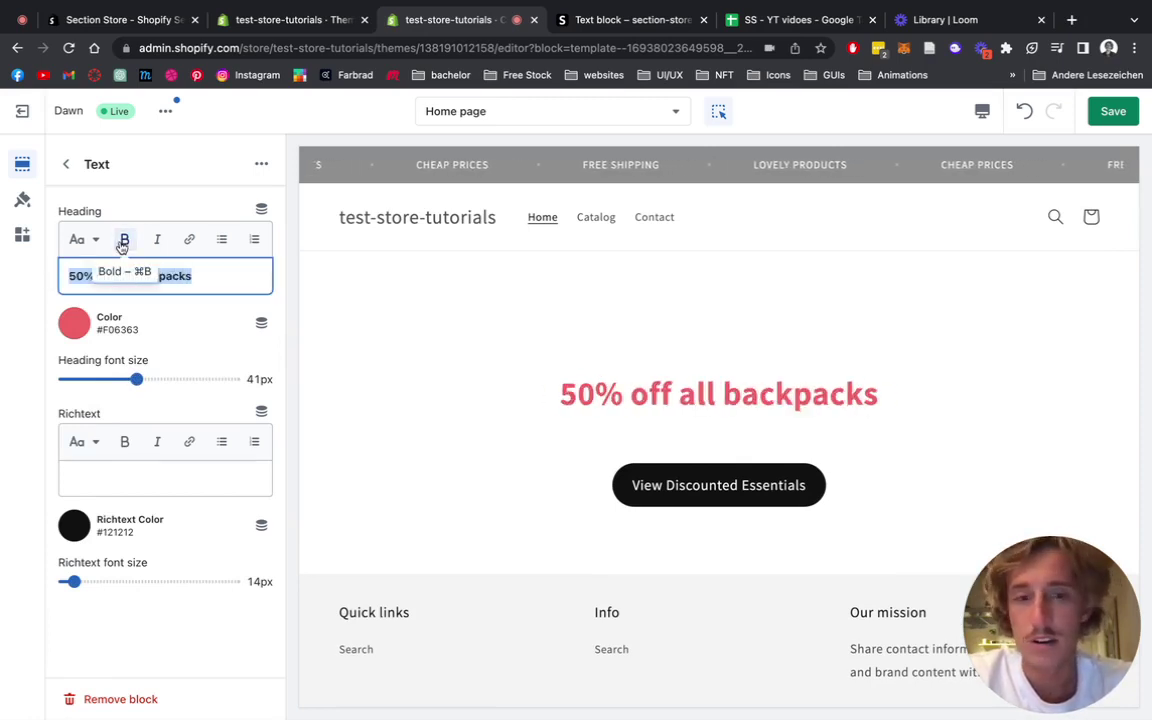
click(219, 276)
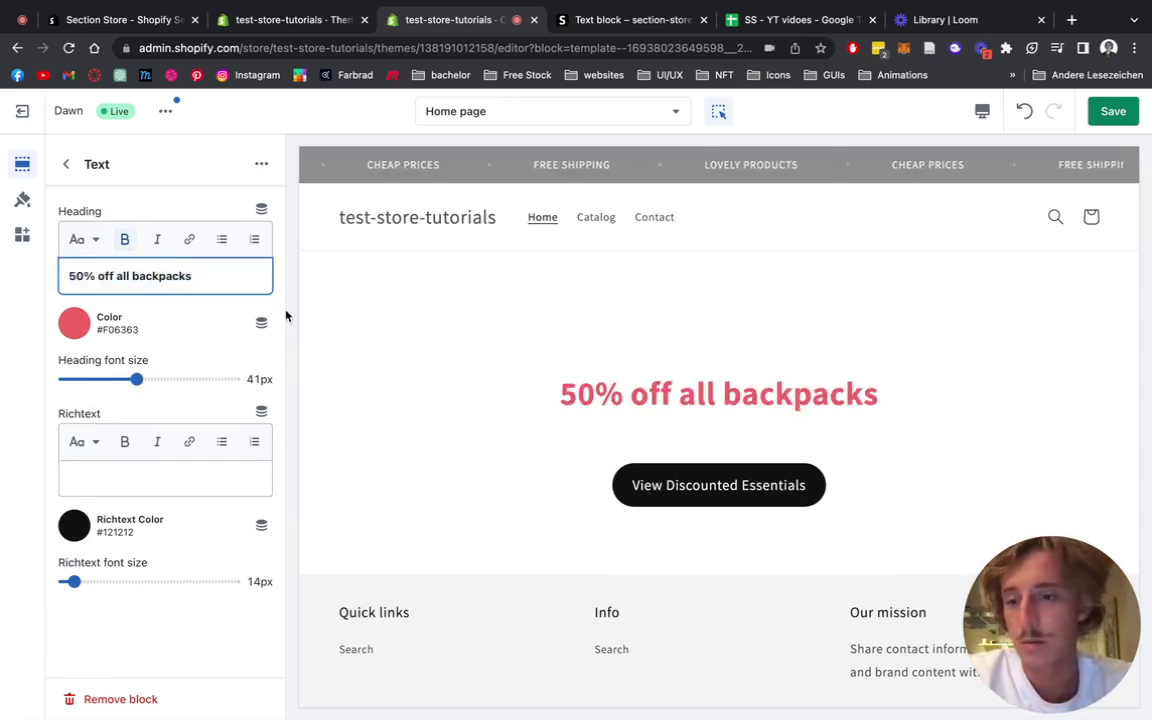
Enter the subtext 'Super nice deal' under the heading, fixing the typo.
click(155, 478)
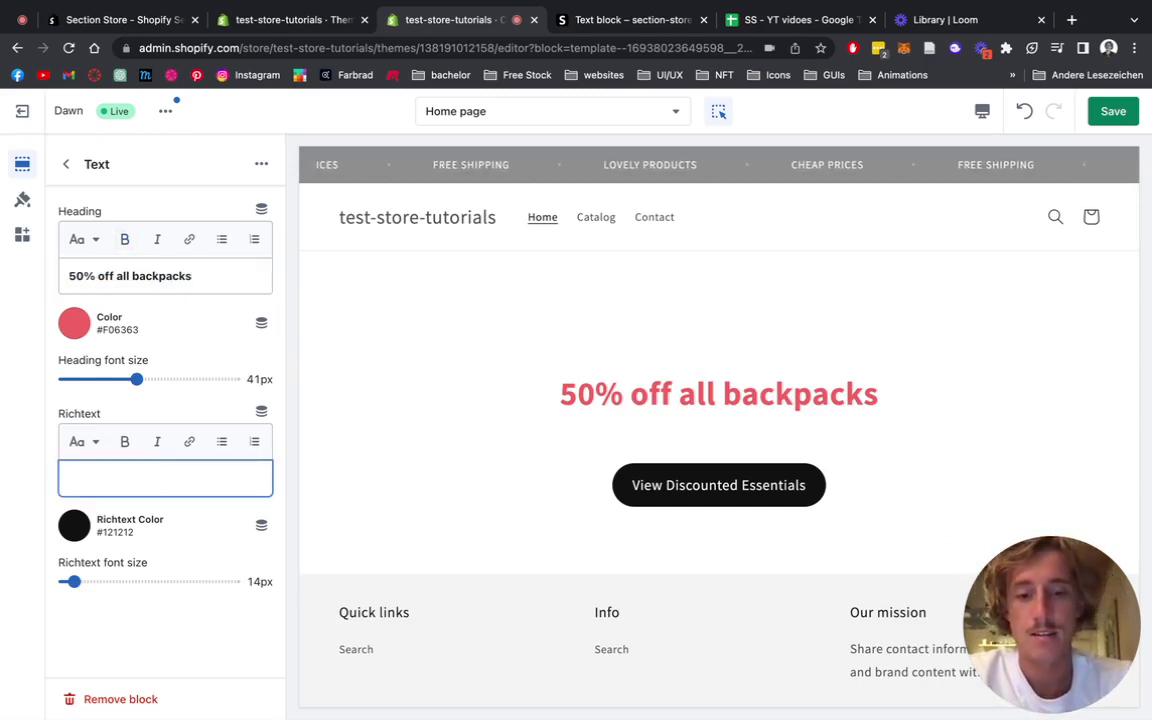
text(Suoer nice deal)
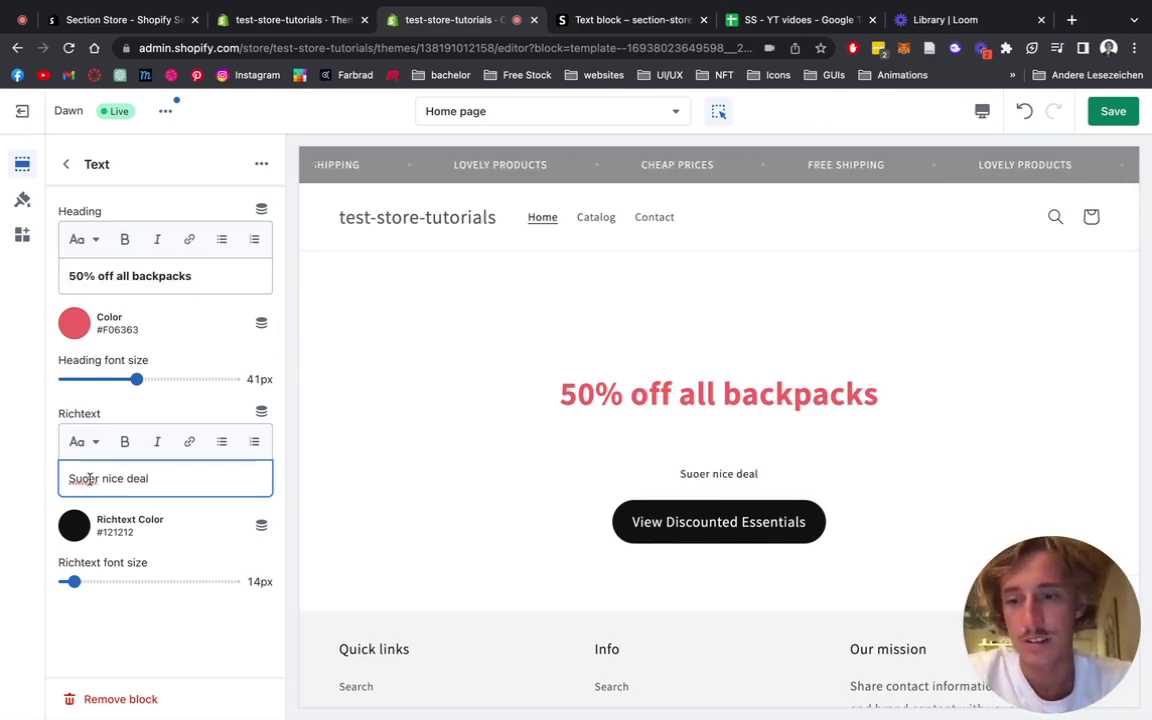
click(87, 479)
key(BackSpace)
text(p)
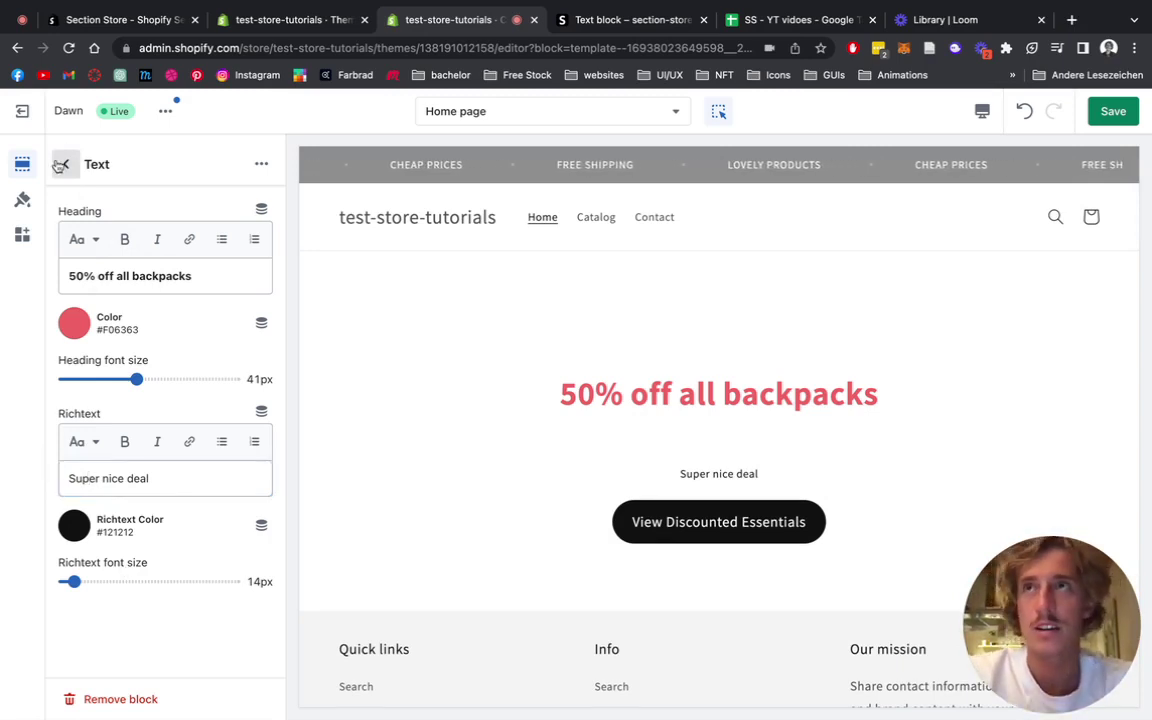
click(60, 164)
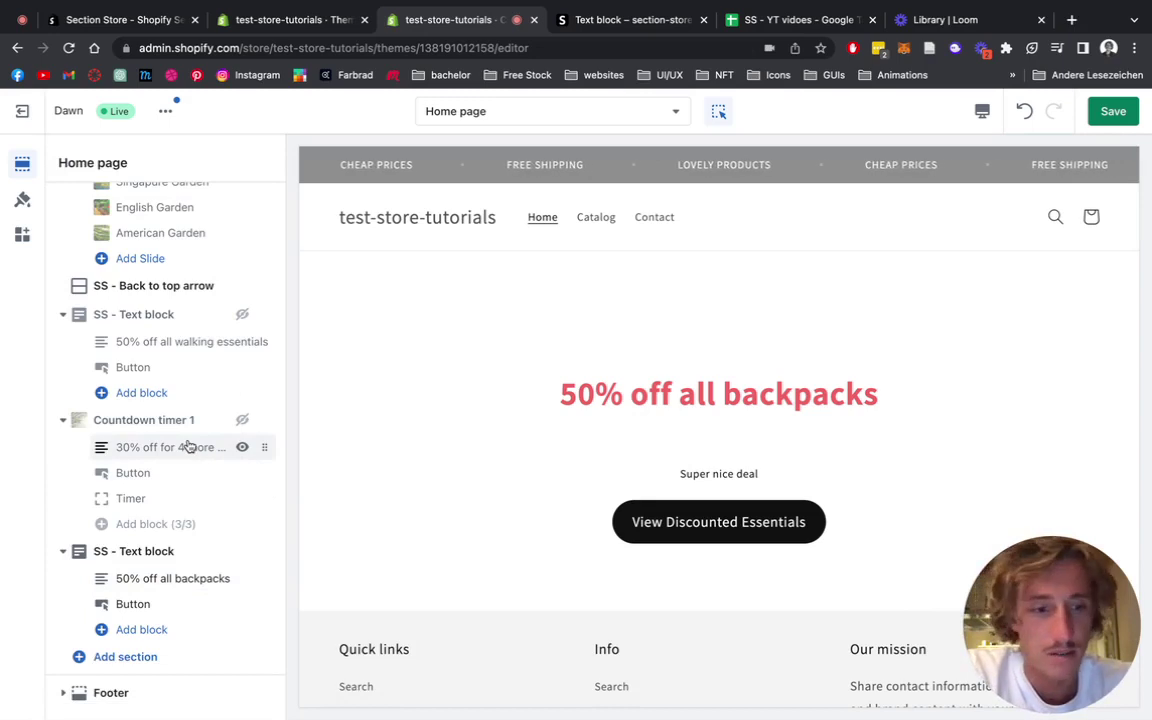
Relabel the button 'Shop backpacks' and give it a red #F06363 background.
click(134, 605)
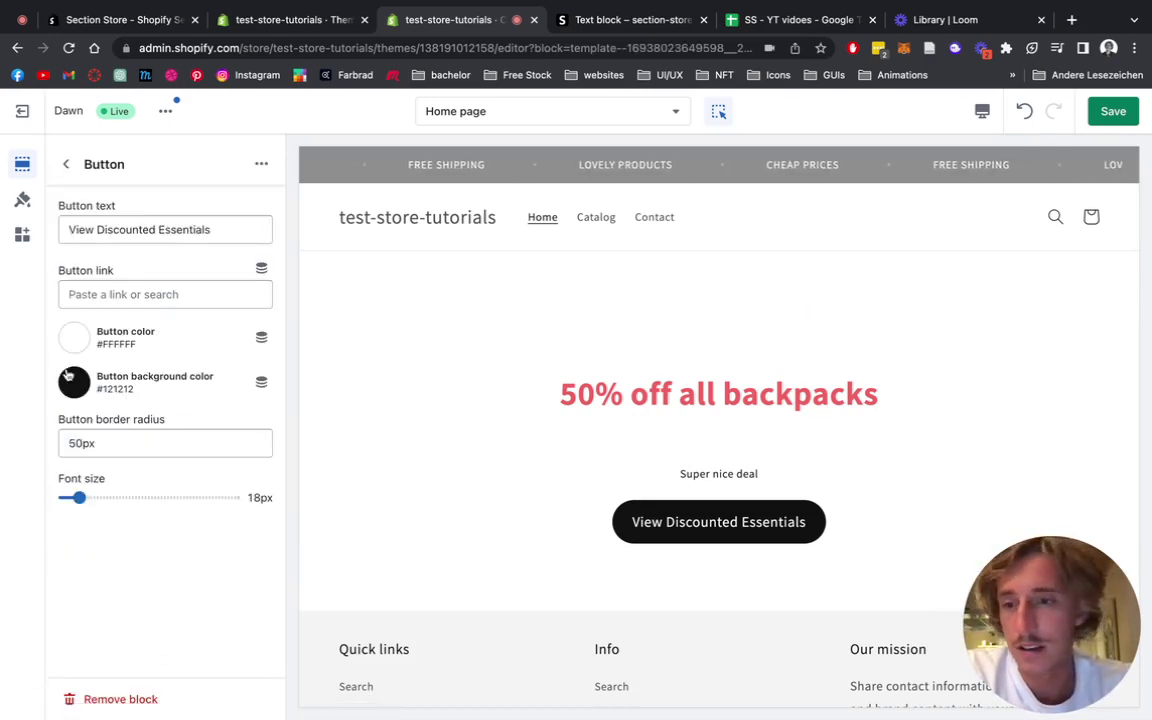
click(205, 225)
key(super+a)
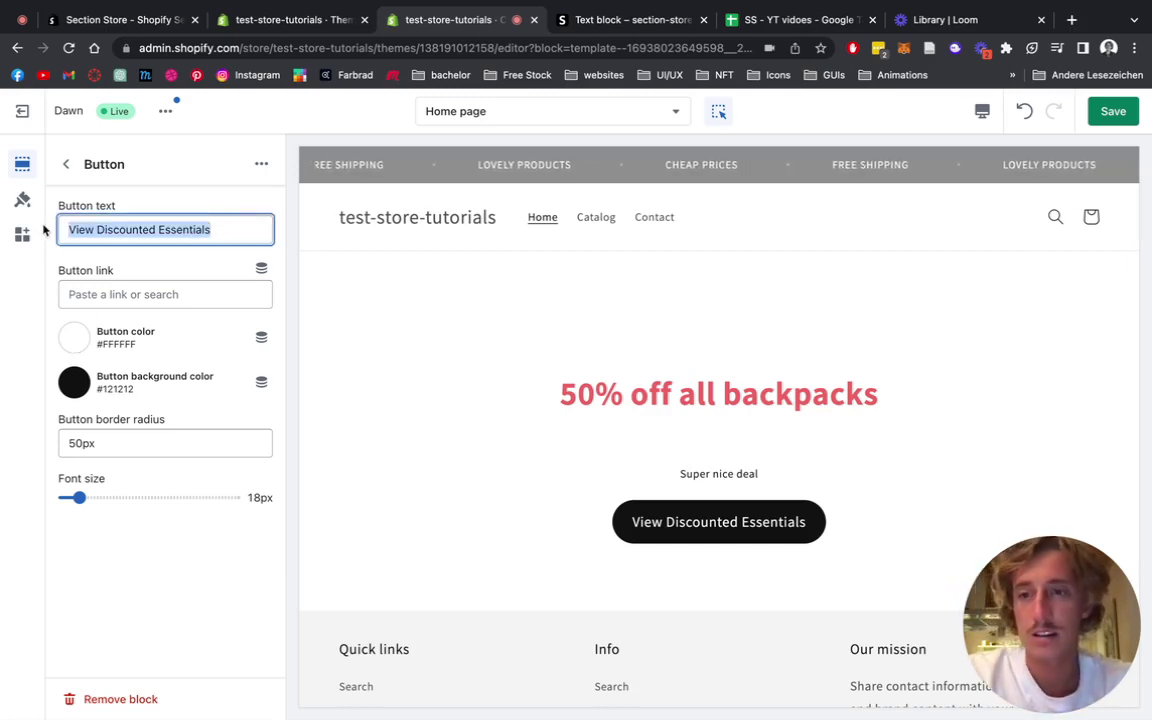
text(Shop backpacks)
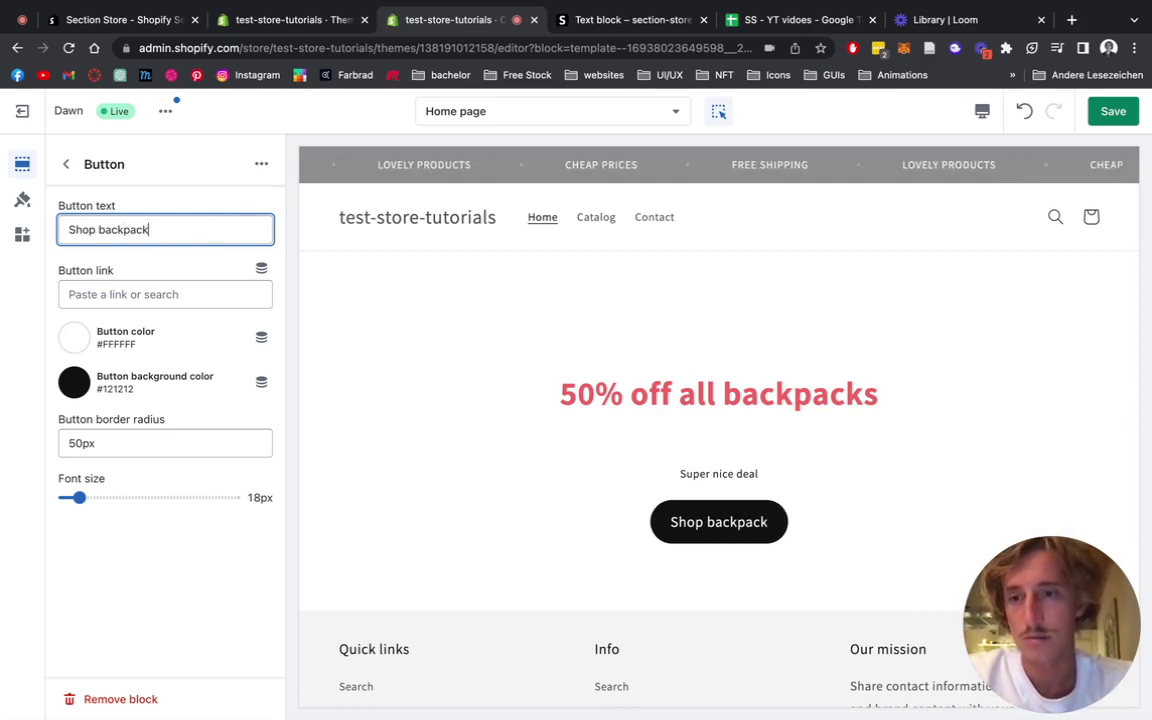
click(78, 390)
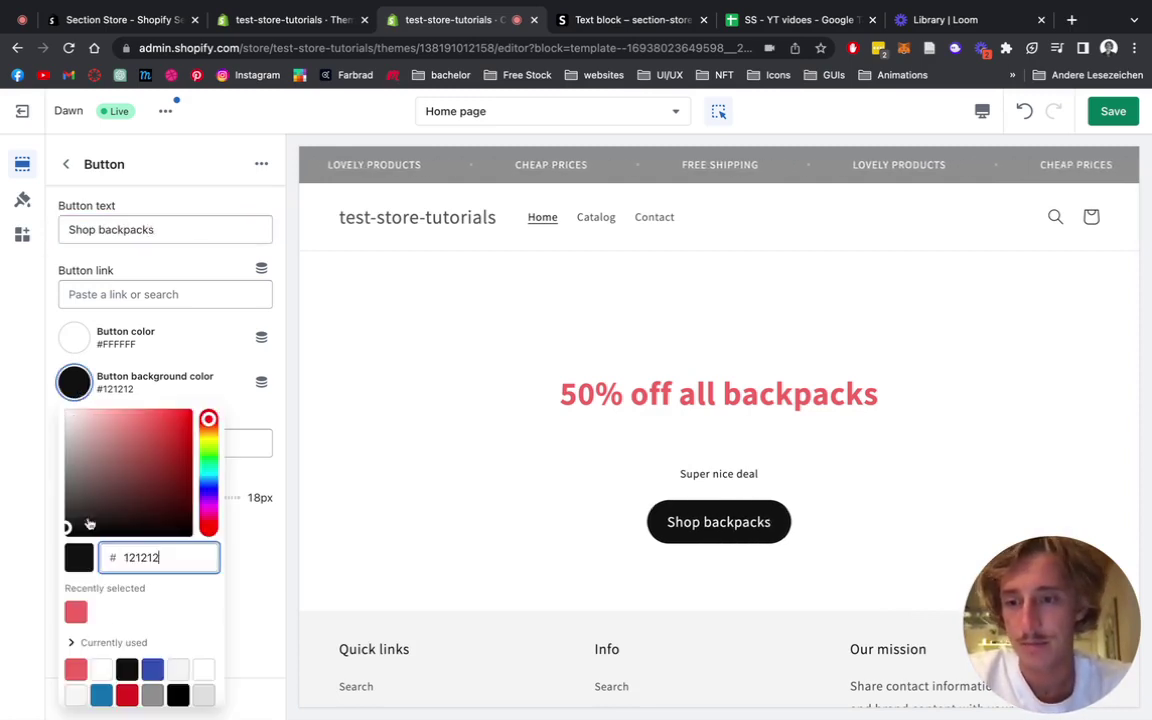
click(77, 611)
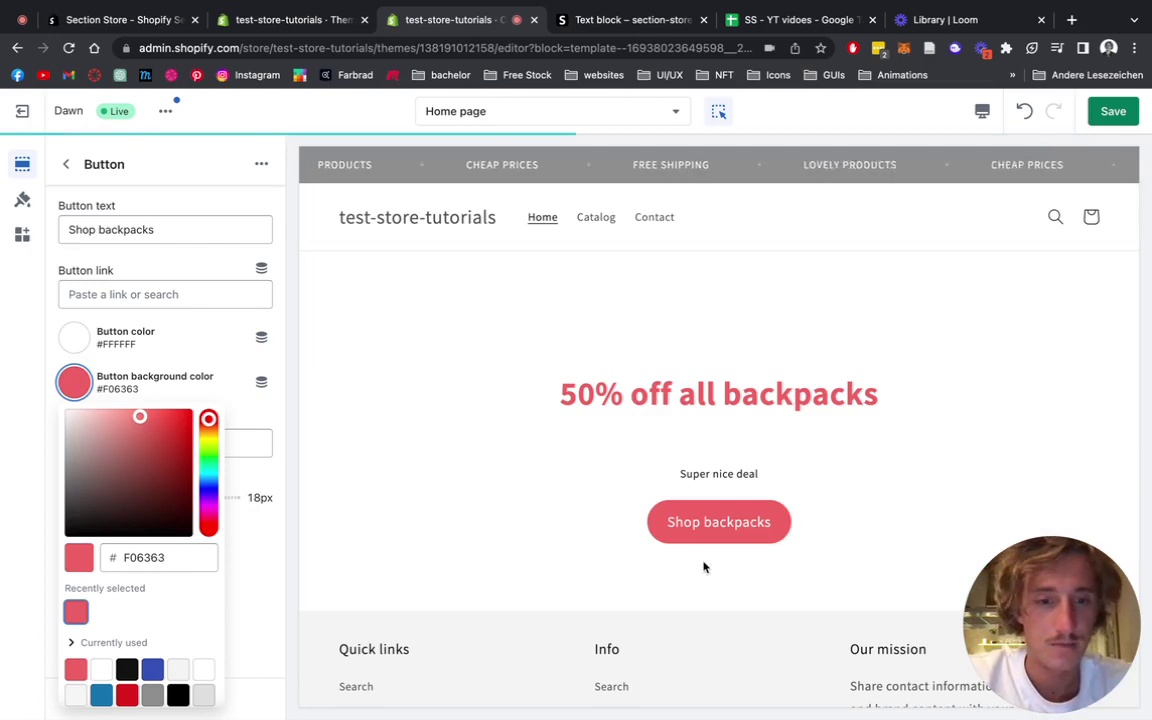
click(272, 349)
Link the button to the Backpacks collection and set its font size to 25px.
click(149, 294)
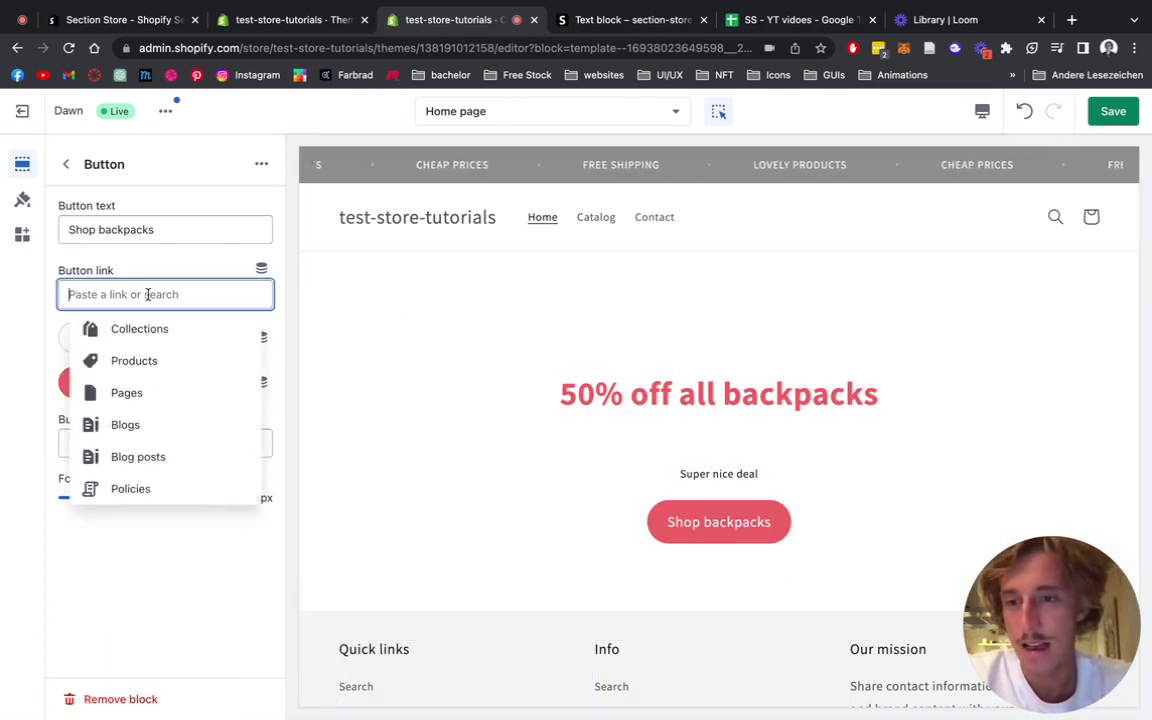
click(141, 330)
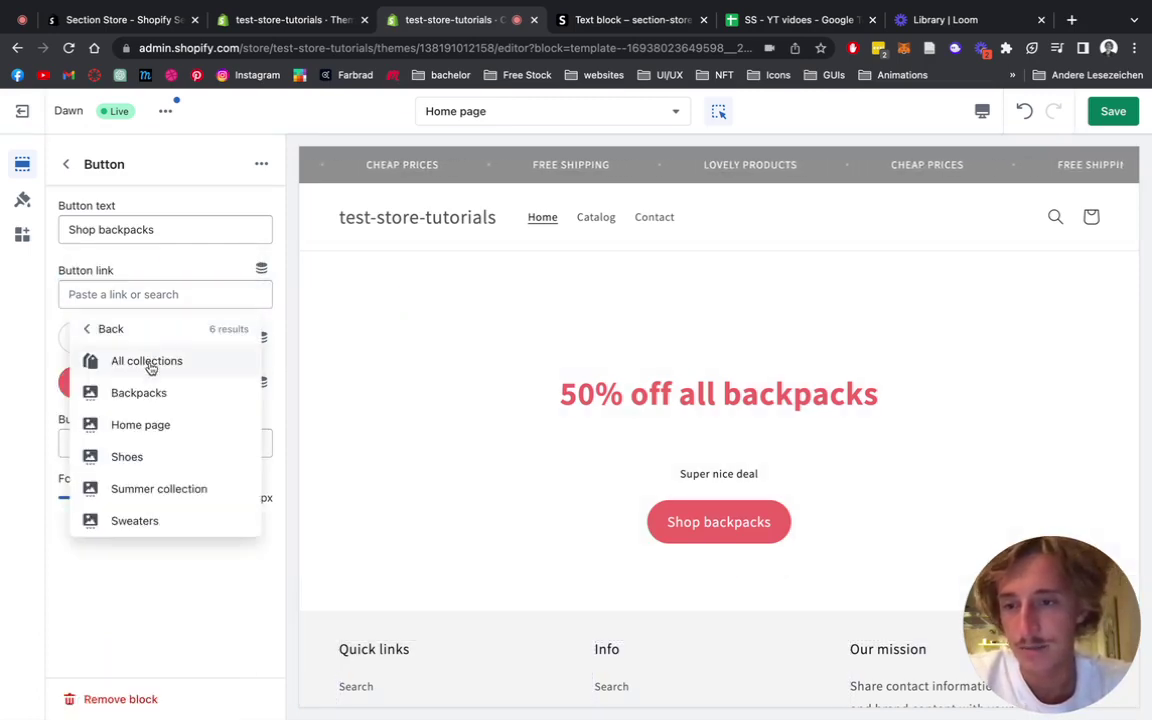
click(146, 395)
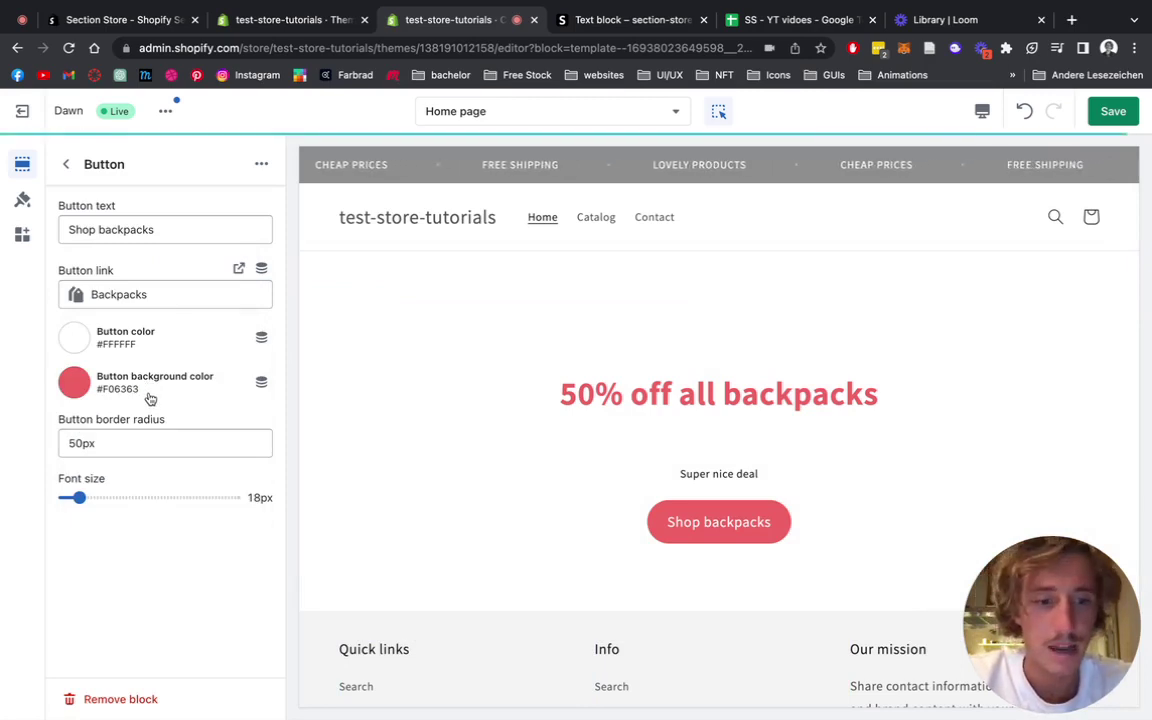
drag(80, 498, 97, 498)
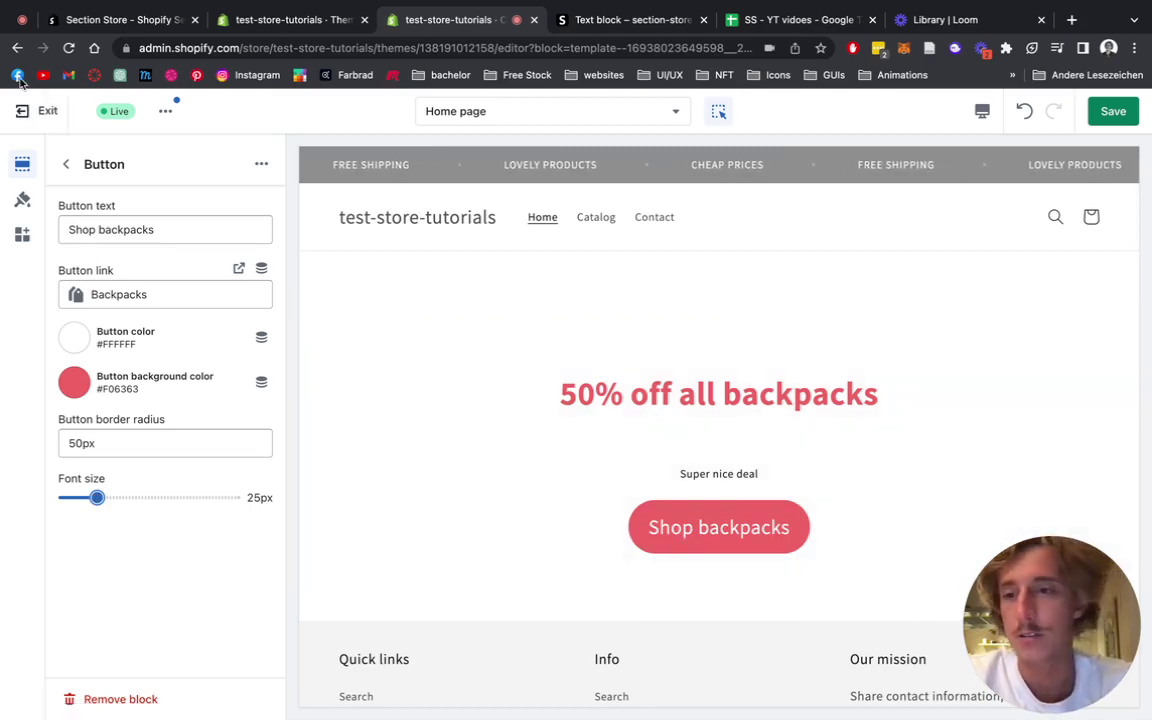
click(66, 167)
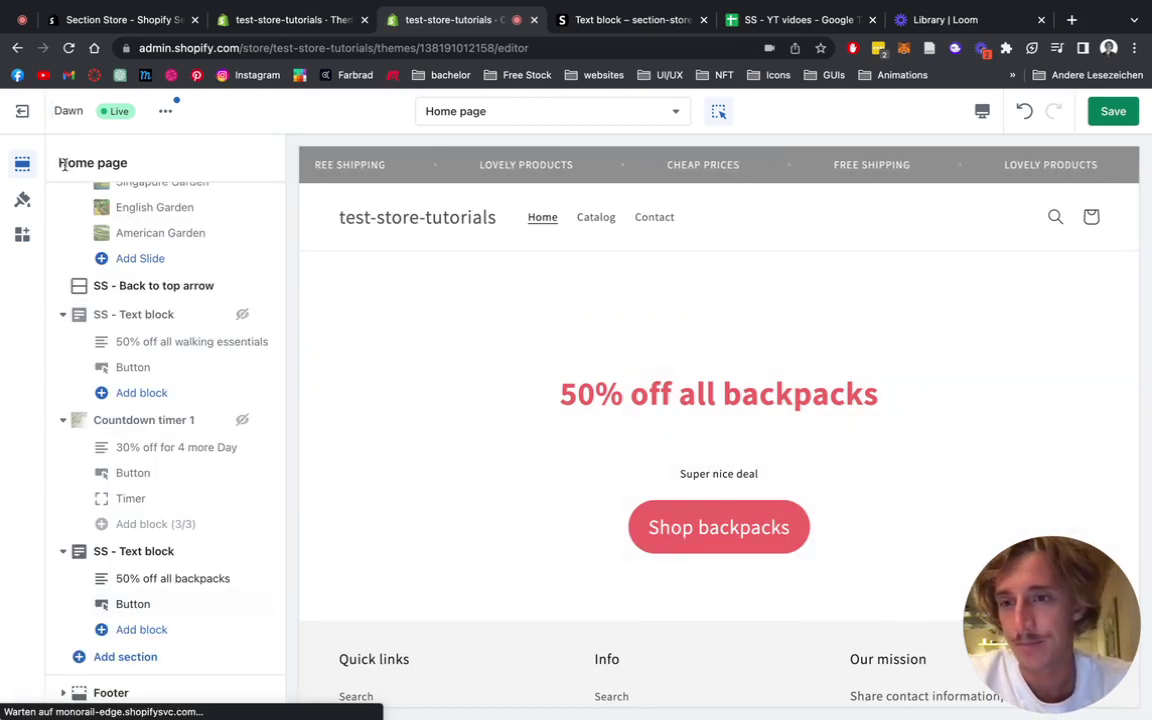
Set both spacing sliders around the subtext in the SS - Text block section to 0px.
click(148, 553)
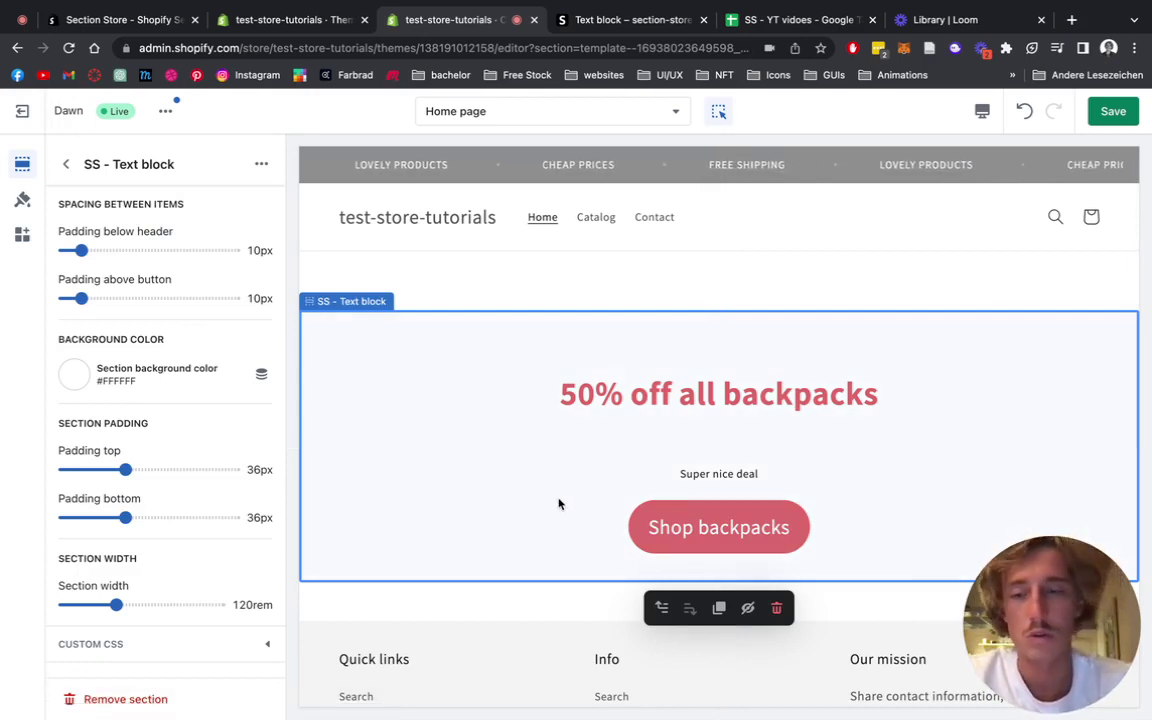
drag(81, 250, 44, 252)
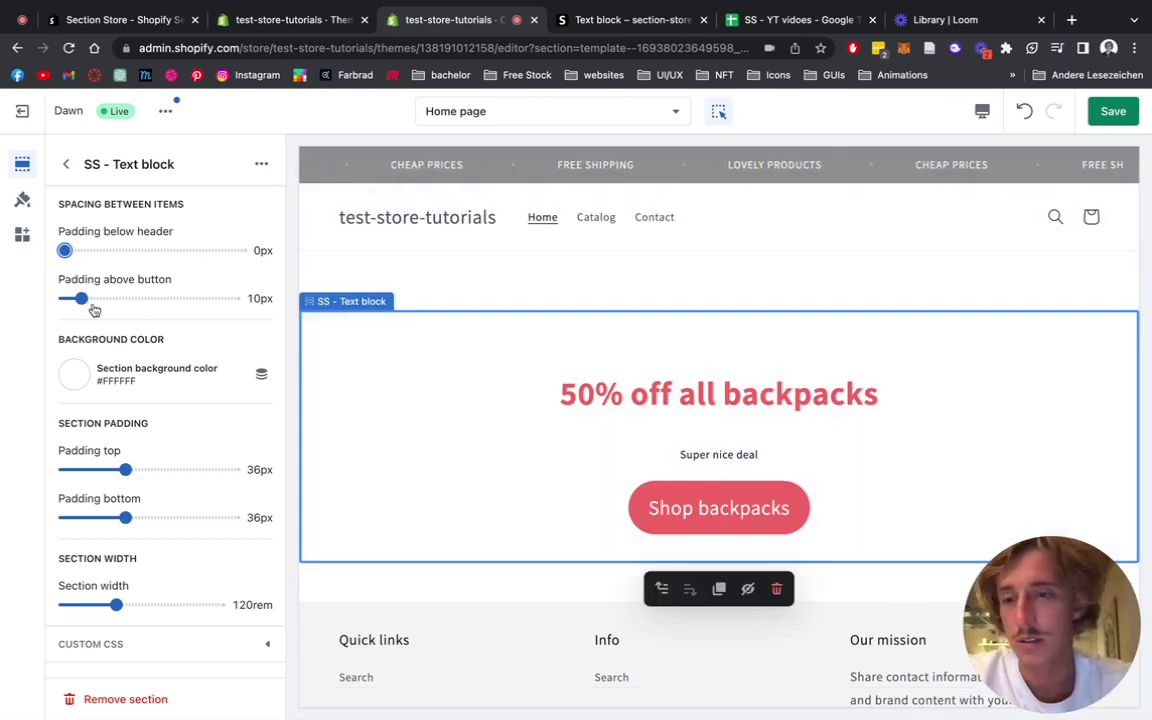
drag(81, 298, 33, 300)
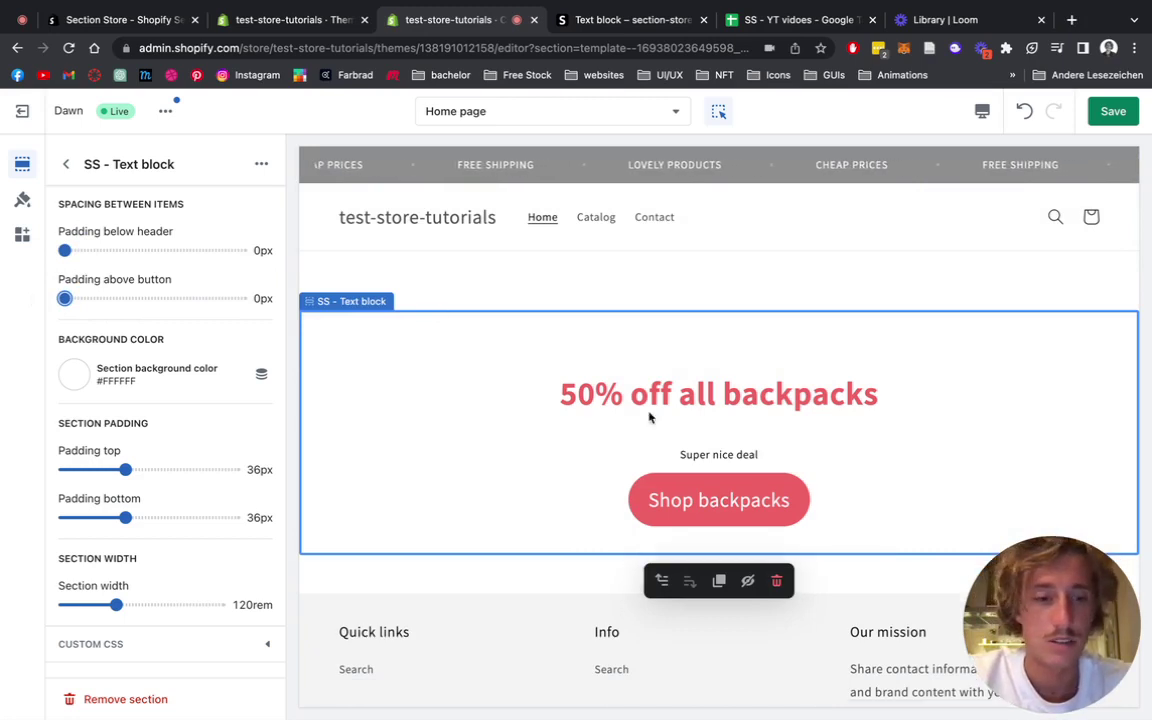
Set the section background colour to light grey #F1F1F1.
click(74, 376)
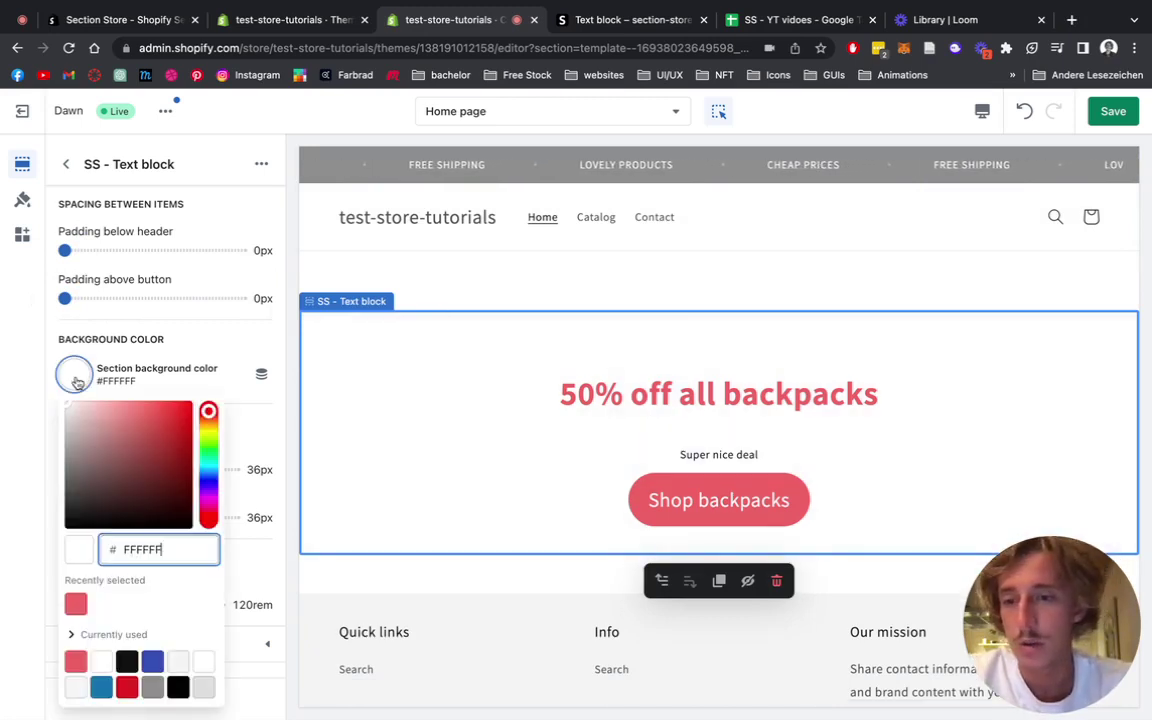
click(72, 432)
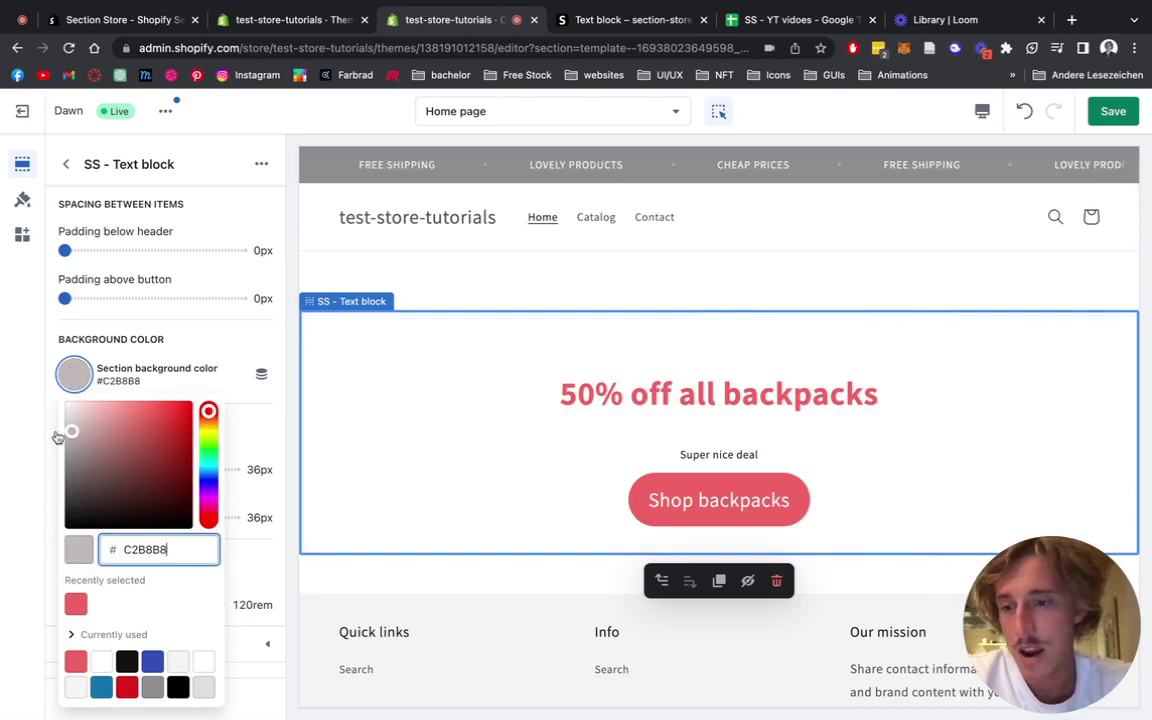
drag(56, 436, 62, 390)
click(62, 390)
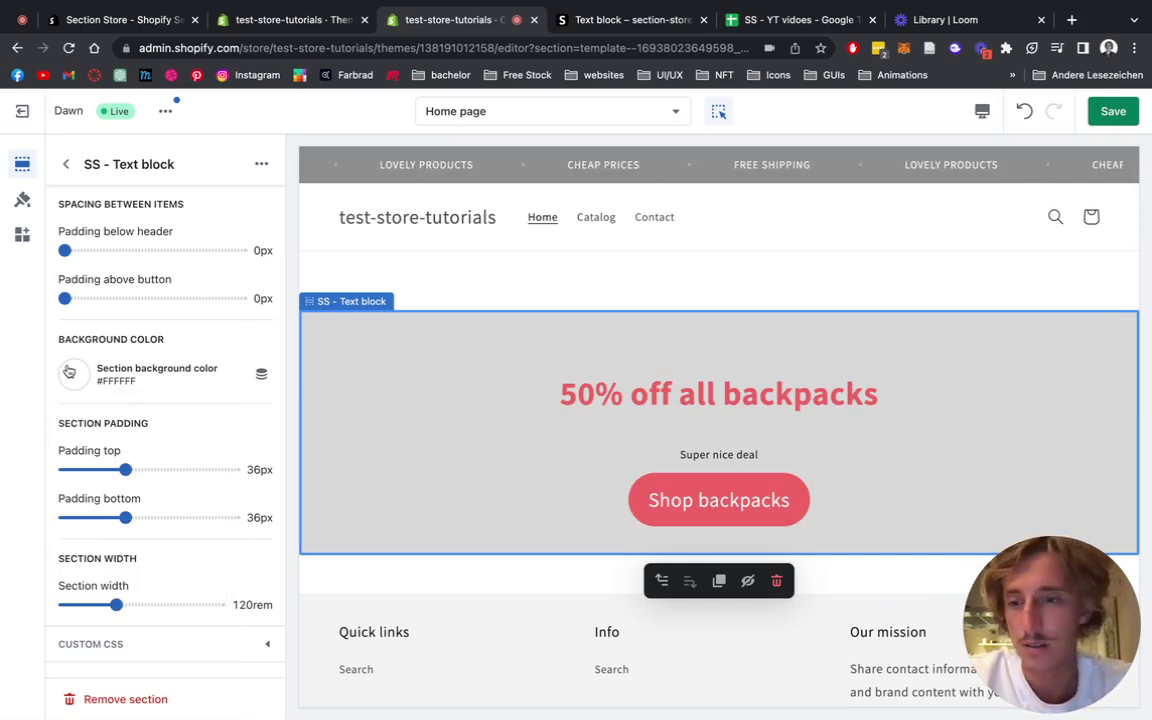
click(69, 372)
drag(66, 405, 59, 412)
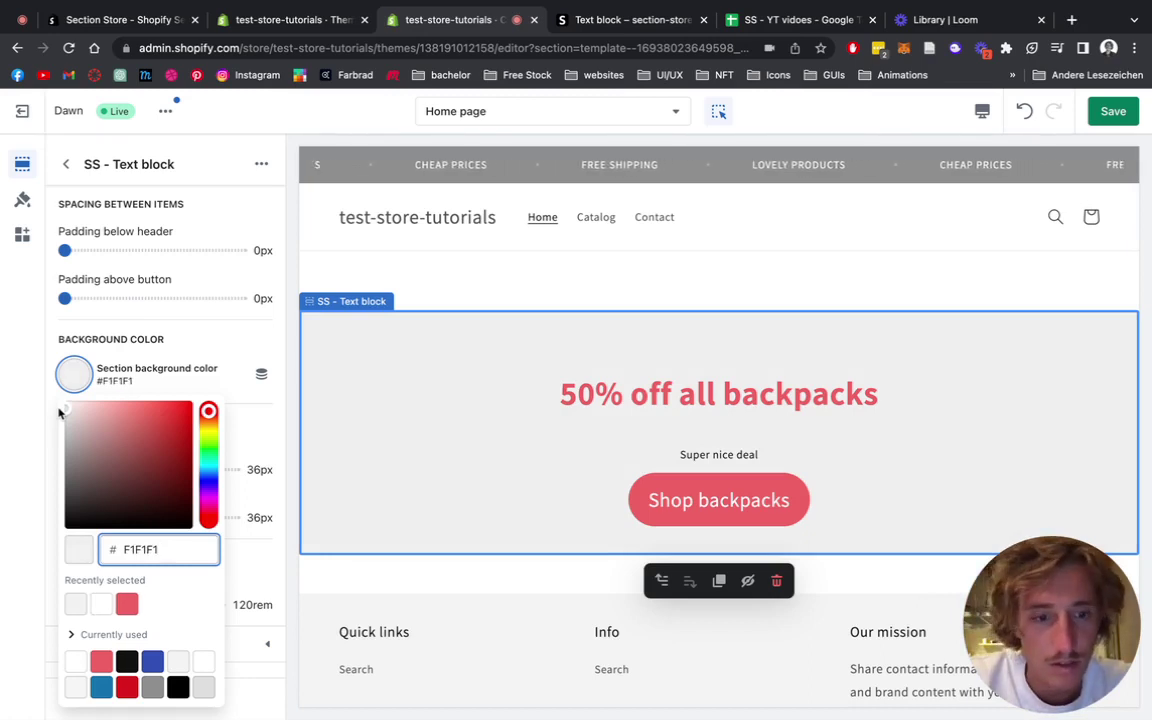
click(275, 411)
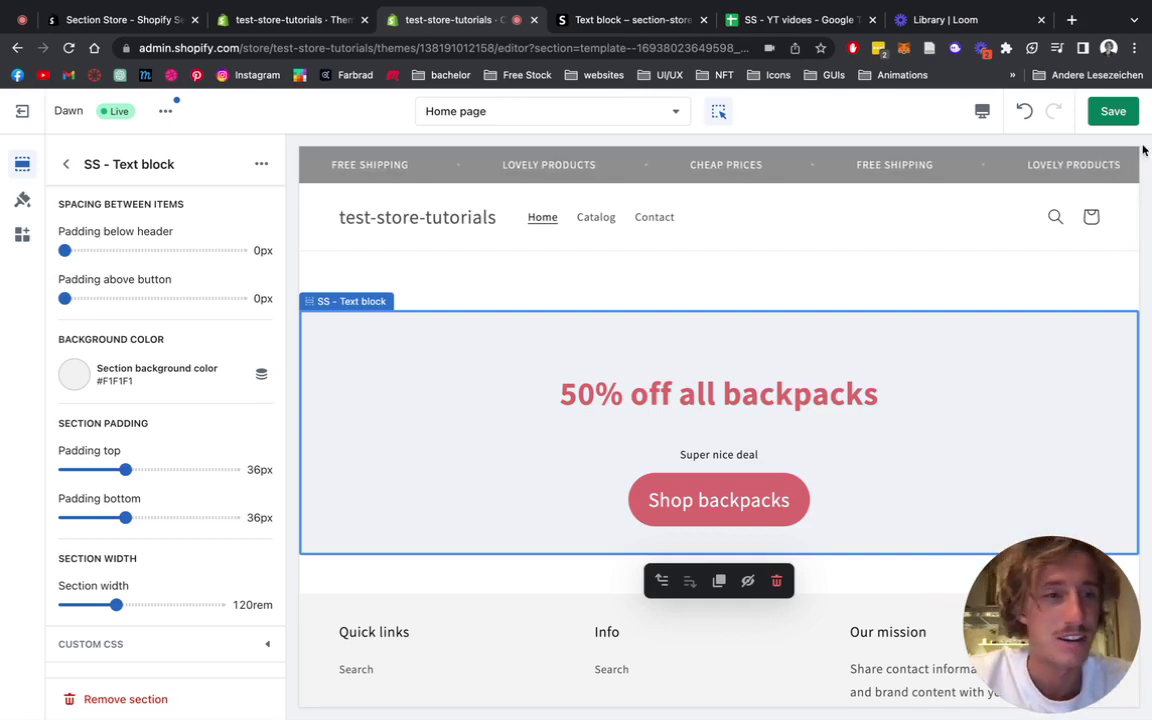
Save the theme changes and view the live Dawn storefront in a new tab.
click(1122, 113)
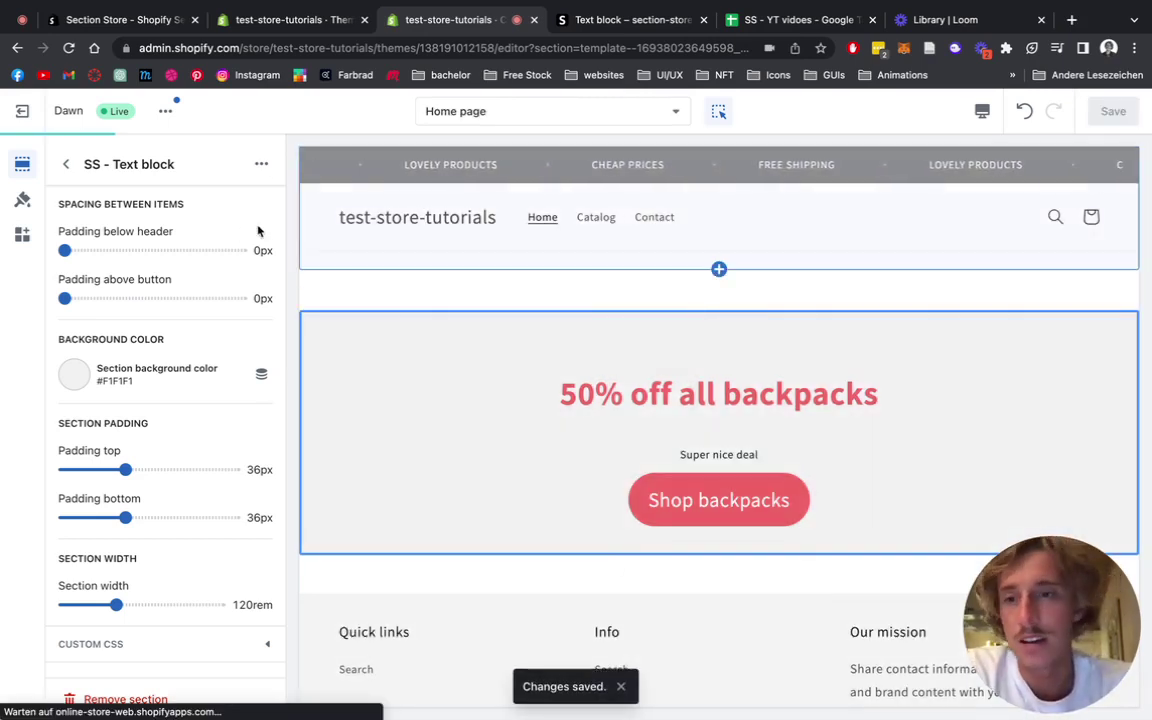
click(166, 112)
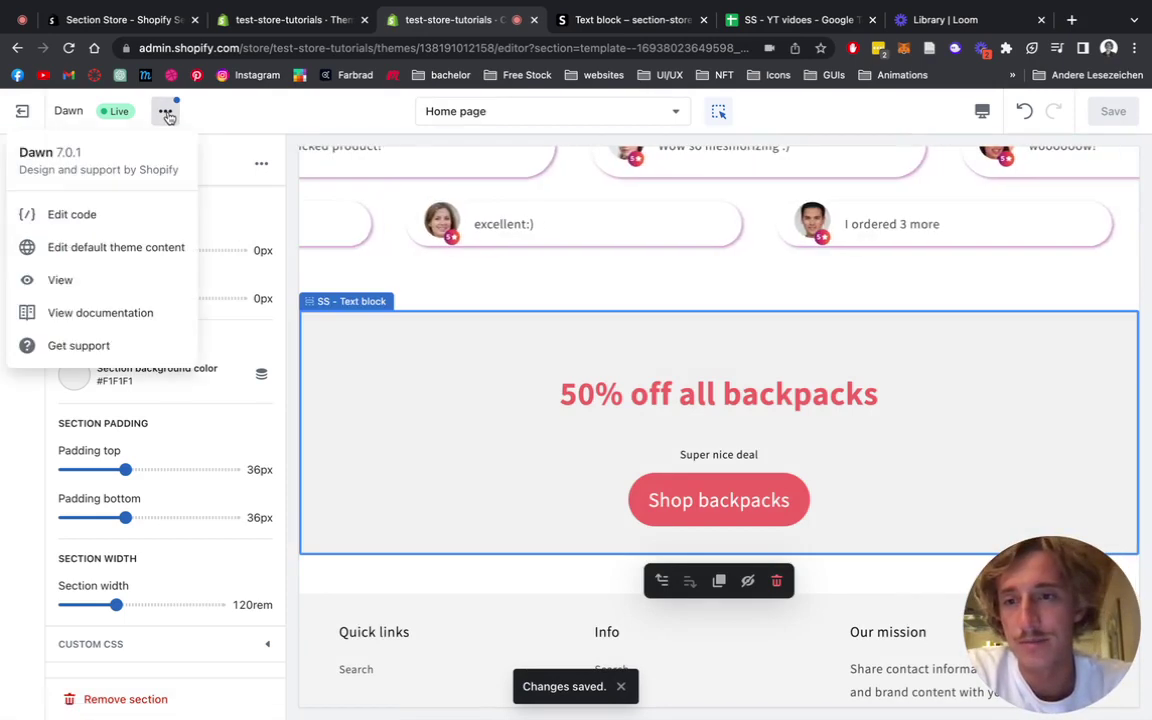
click(90, 290)
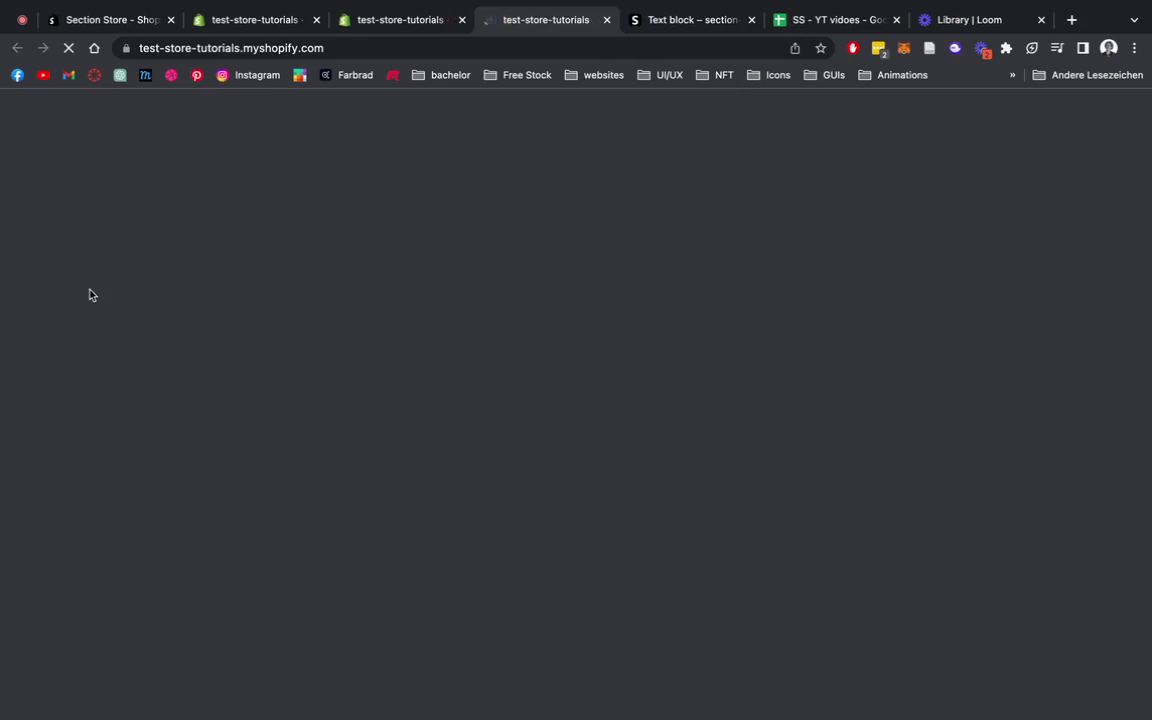
Follow the grey banner's Shop backpacks button to the Backpacks collection and browse its products.
scroll(510, 298, down, 3)
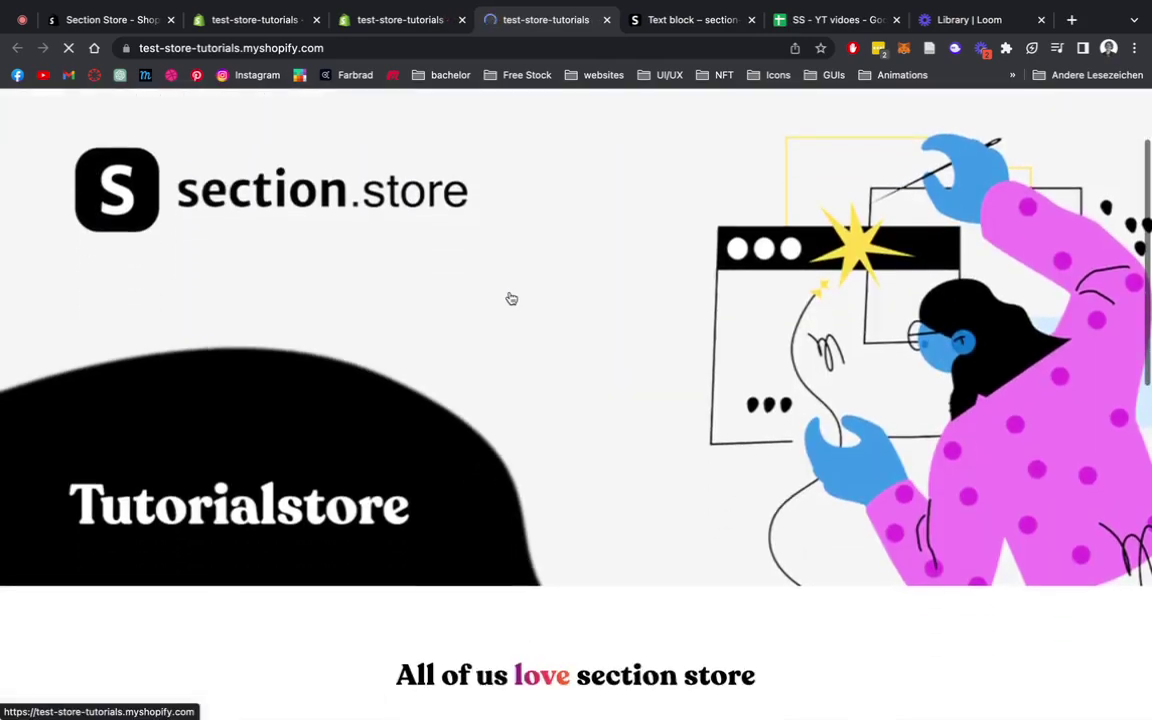
scroll(650, 198, down, 2)
scroll(667, 192, down, 2)
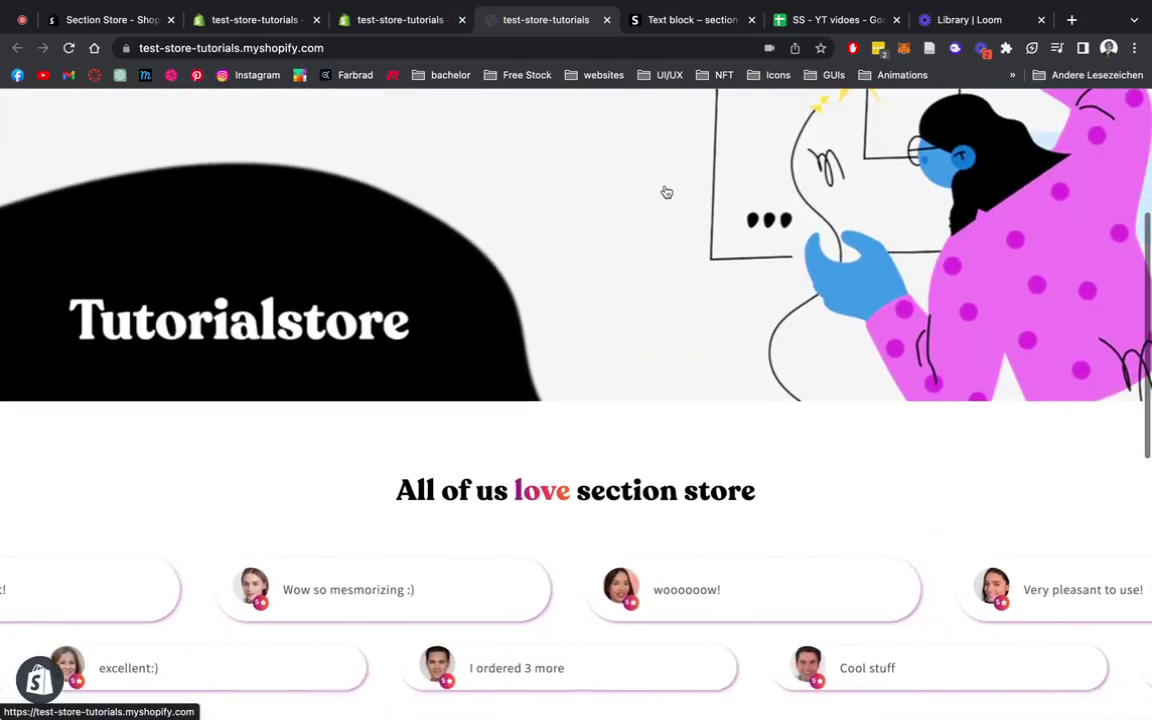
scroll(667, 192, down, 2)
scroll(665, 190, down, 5)
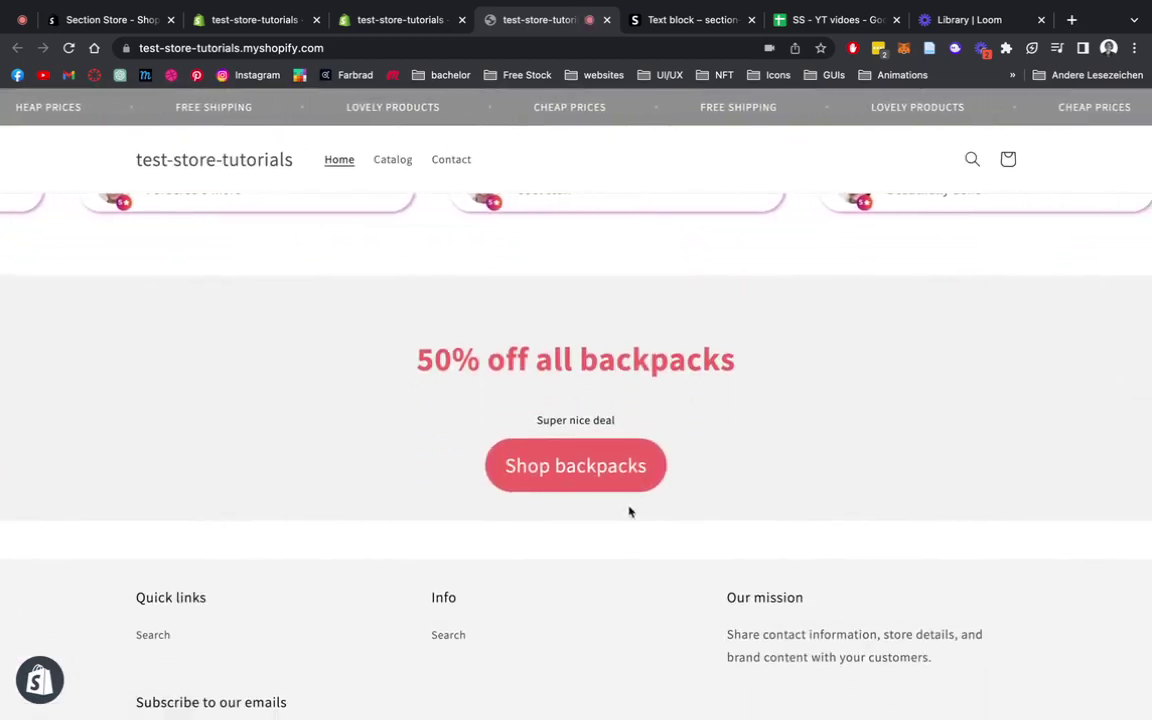
click(573, 467)
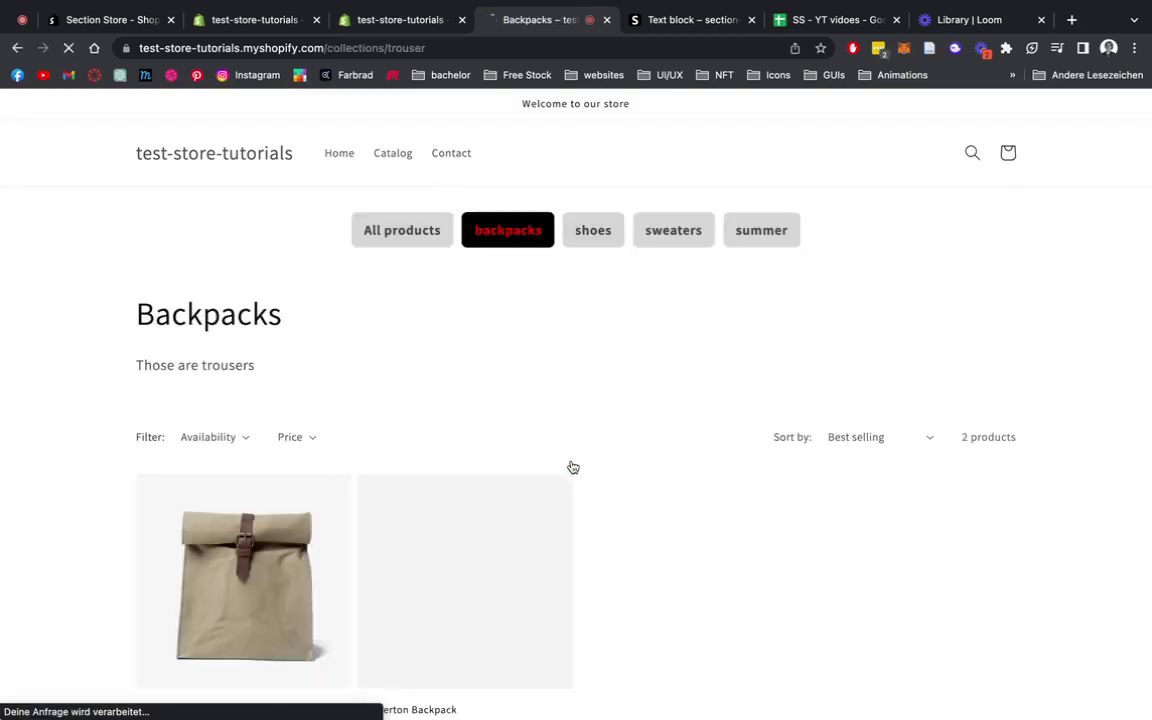
scroll(607, 378, down, 1)
scroll(607, 378, down, 1)
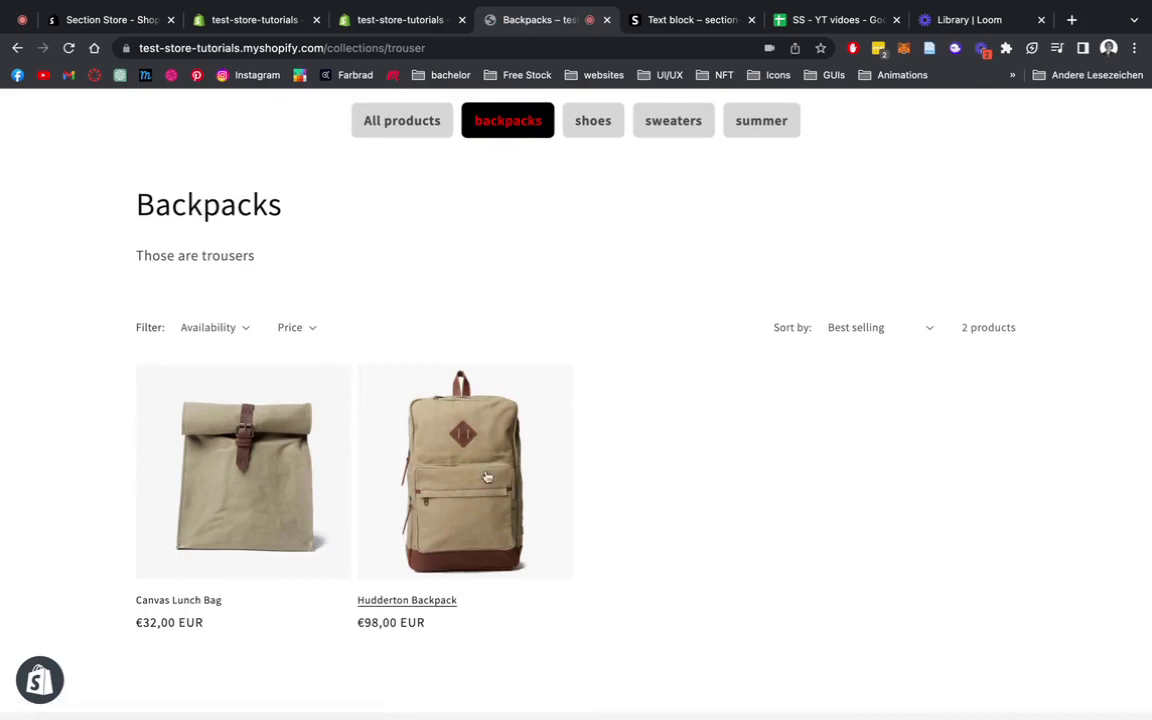